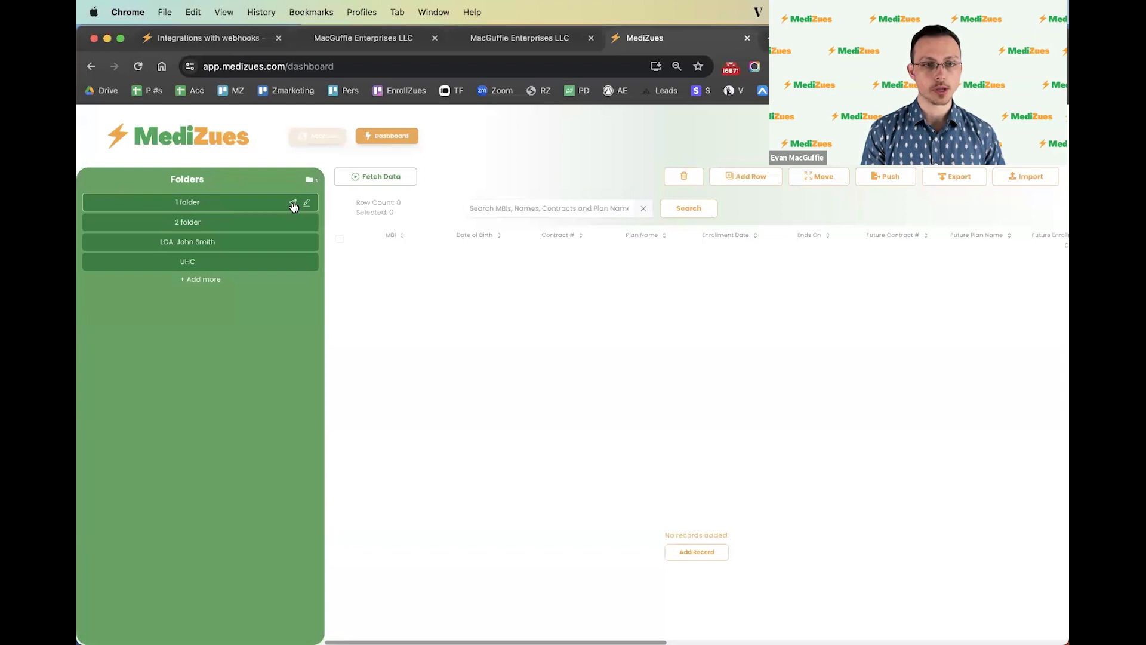
- Copy the webhook URL of the folder "1 folder", and open the GoHighLevel workflow "To MediZues folder: 1 Folder"
left_click(293, 205)
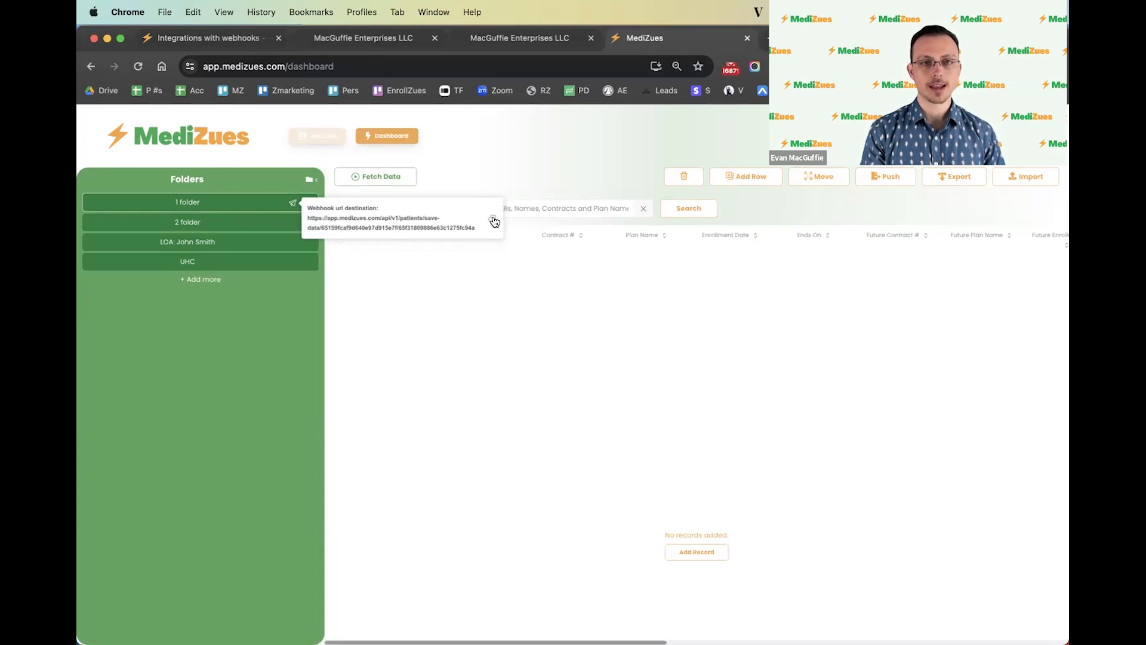
left_click(528, 39)
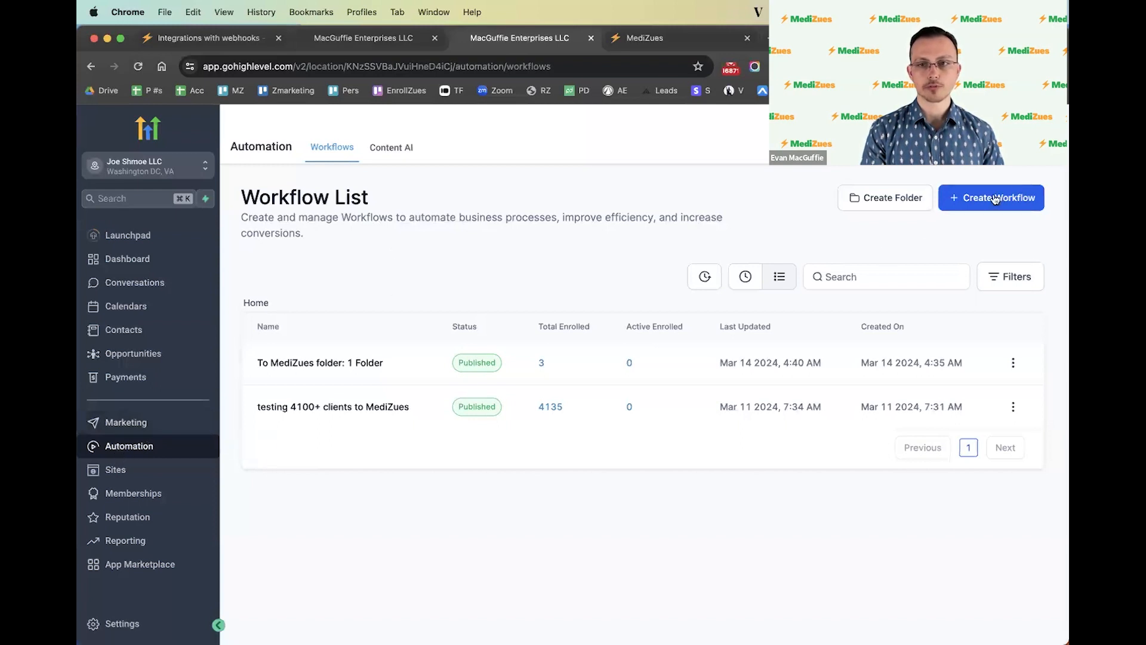
left_click(338, 363)
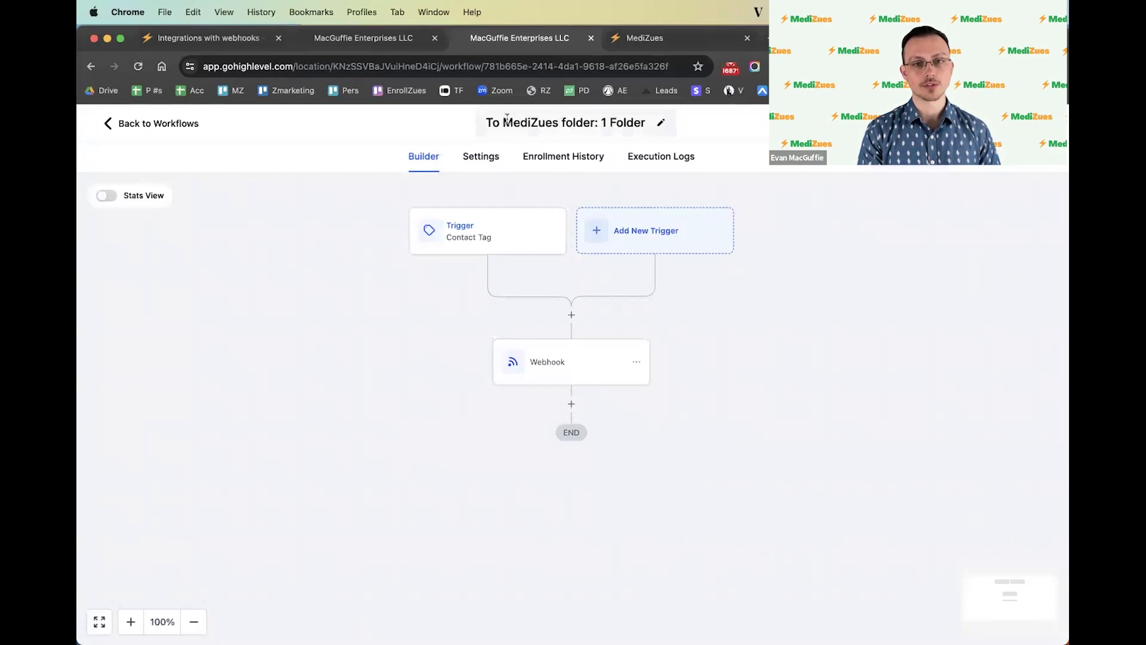
- Check the MediZues folder list against the workflow's name, and review the filter of the workflow's Contact Tag trigger
left_click(641, 42)
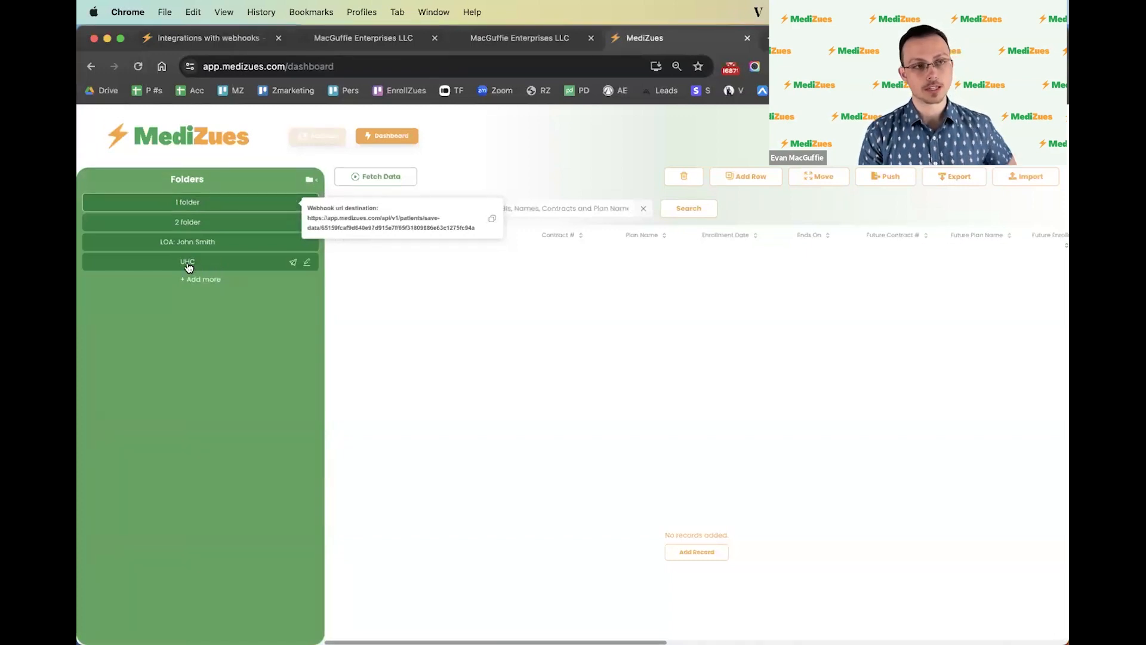
left_click(500, 44)
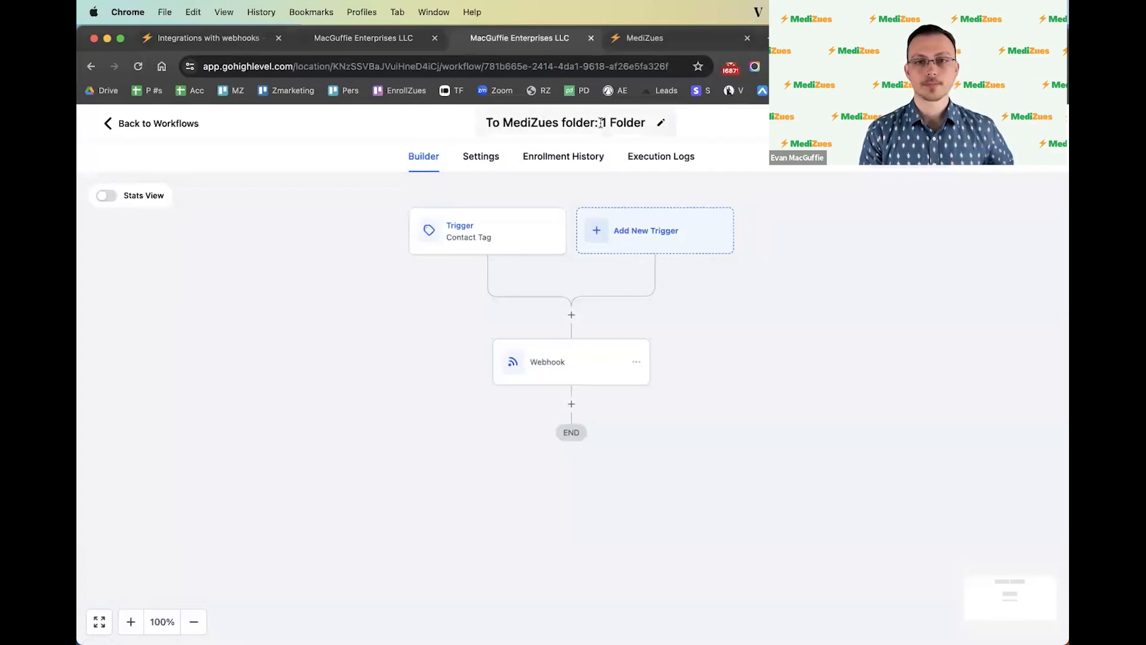
left_click(478, 228)
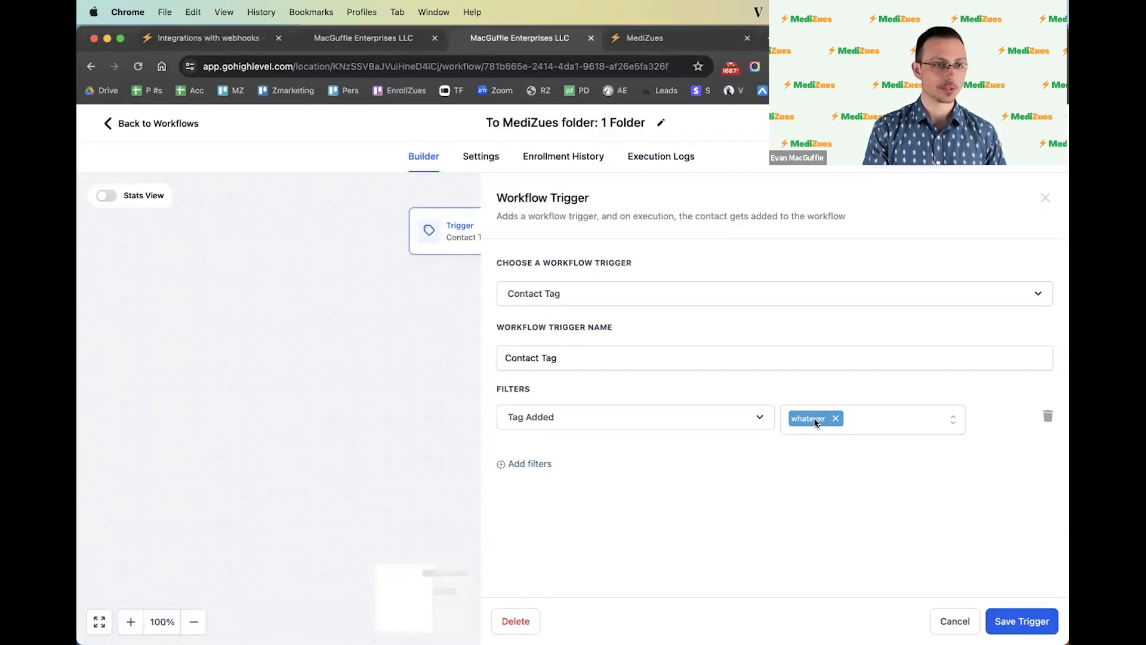
left_click(1046, 198)
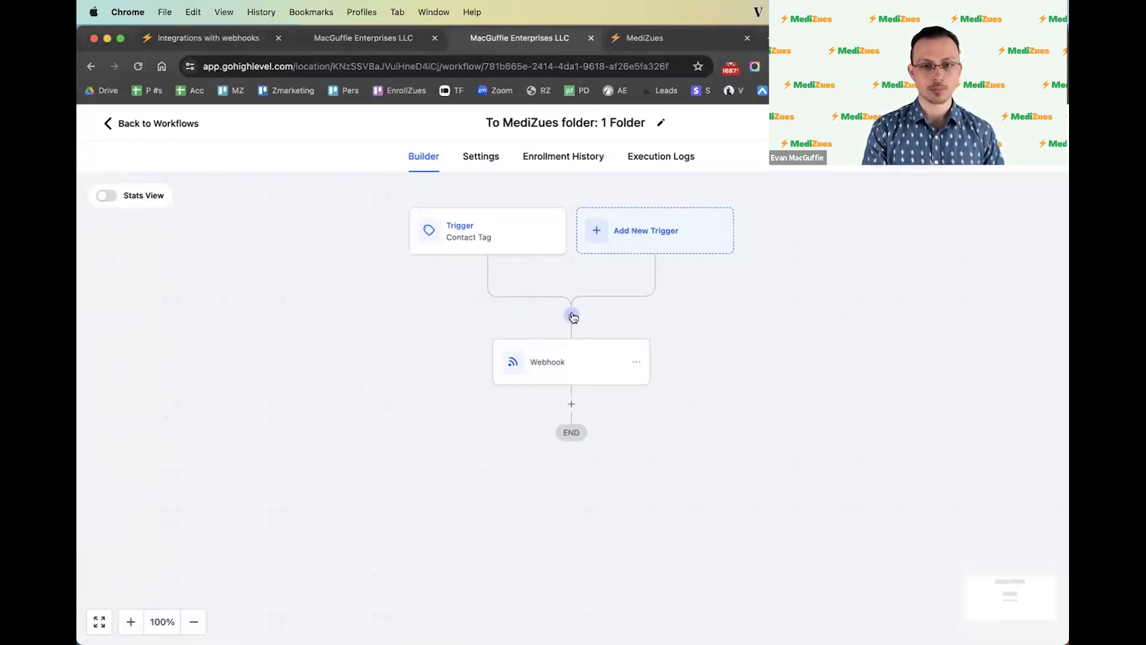
left_click(571, 315)
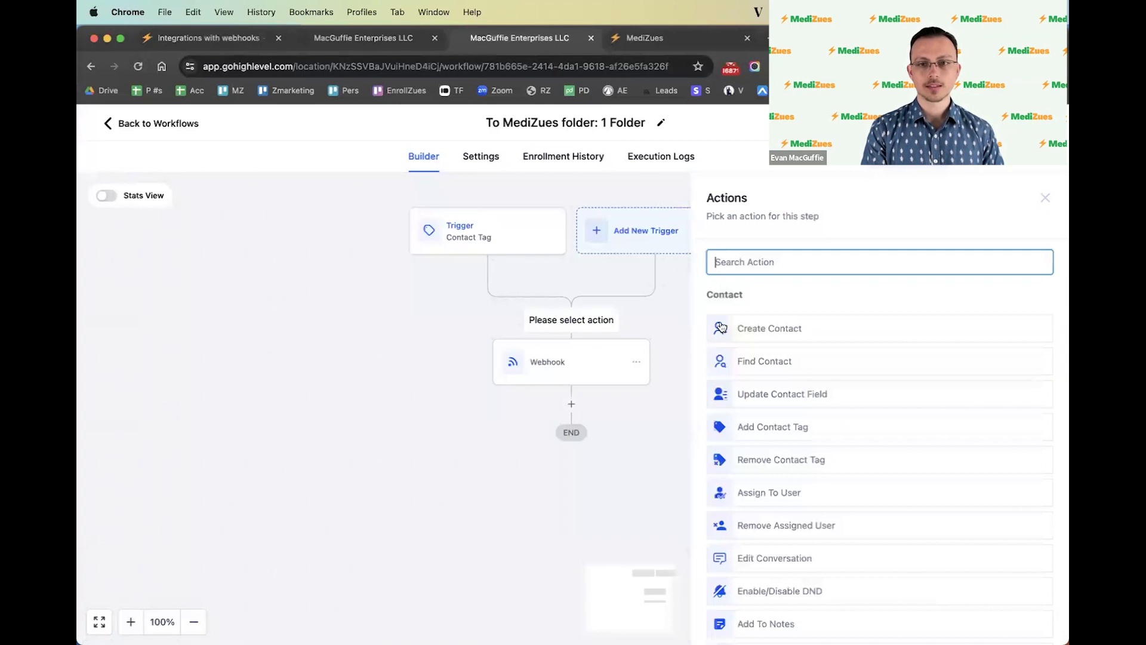
type("web")
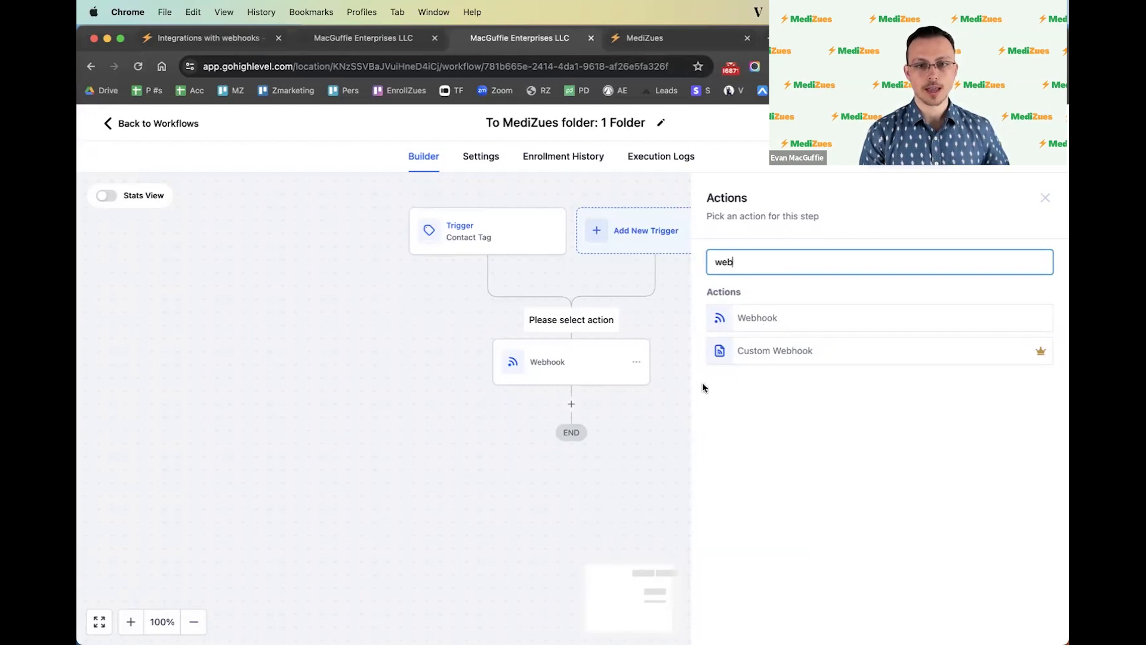
left_click(1045, 198)
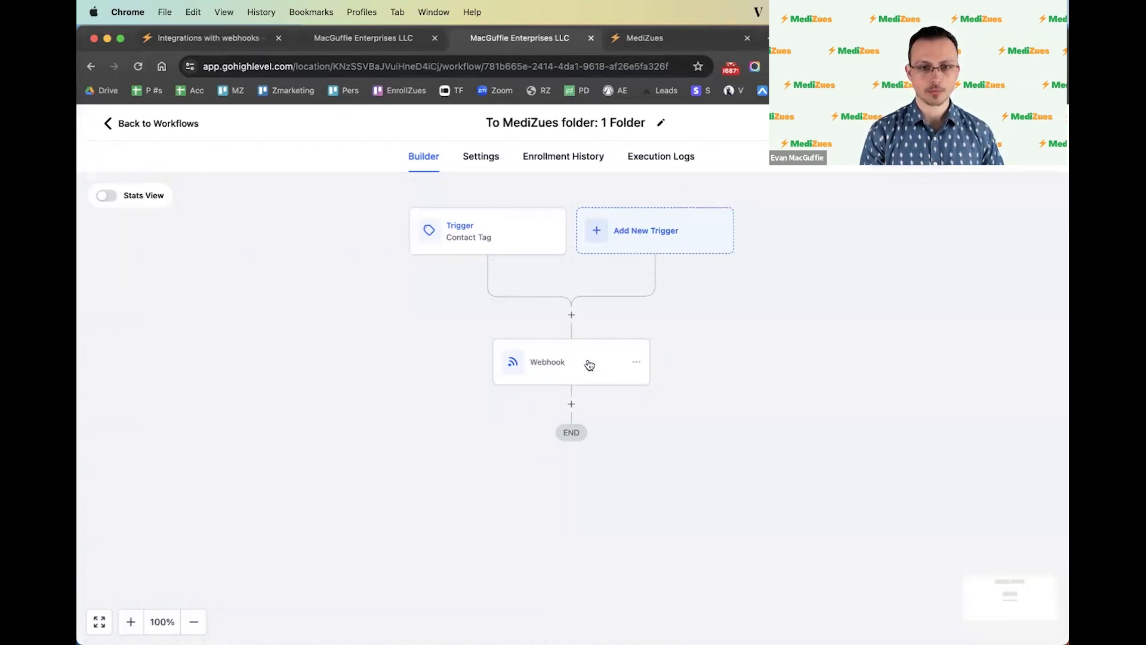
- In the existing Webhook action, choose the POST method and replace the URL with the copied folder webhook address
left_click(590, 365)
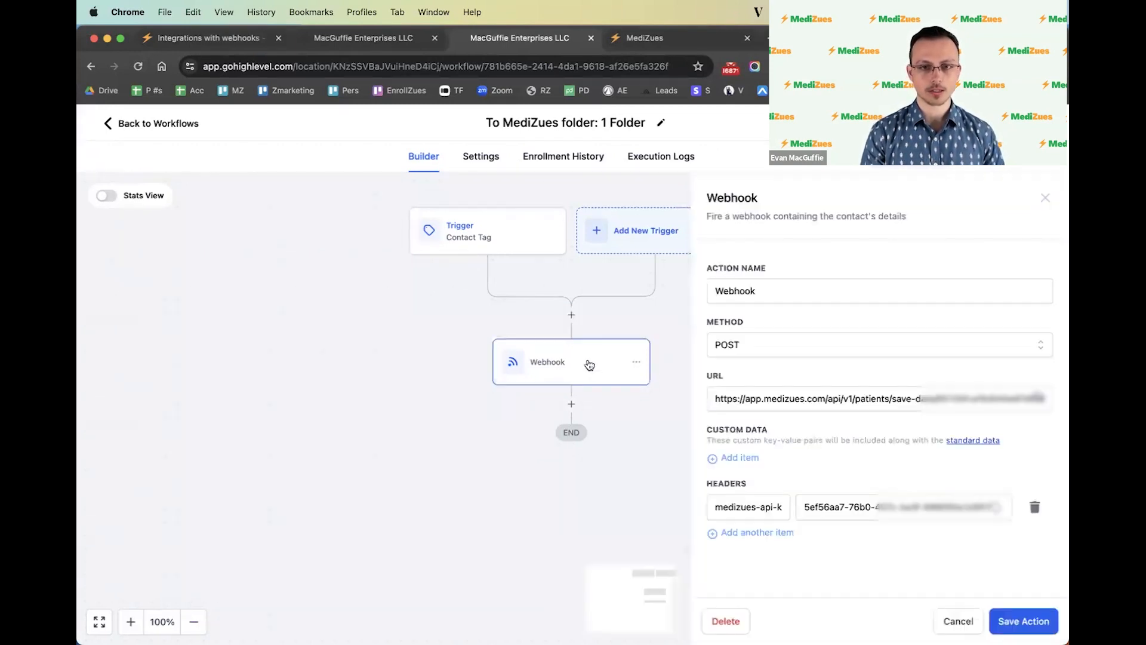
double_click(758, 290)
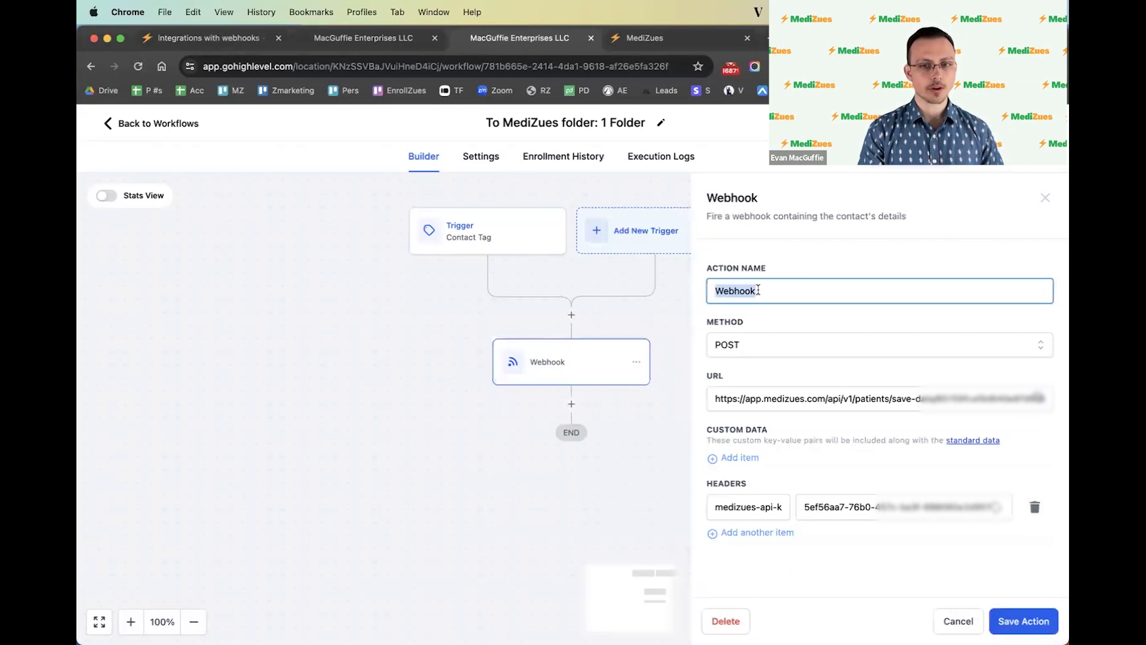
left_click(744, 351)
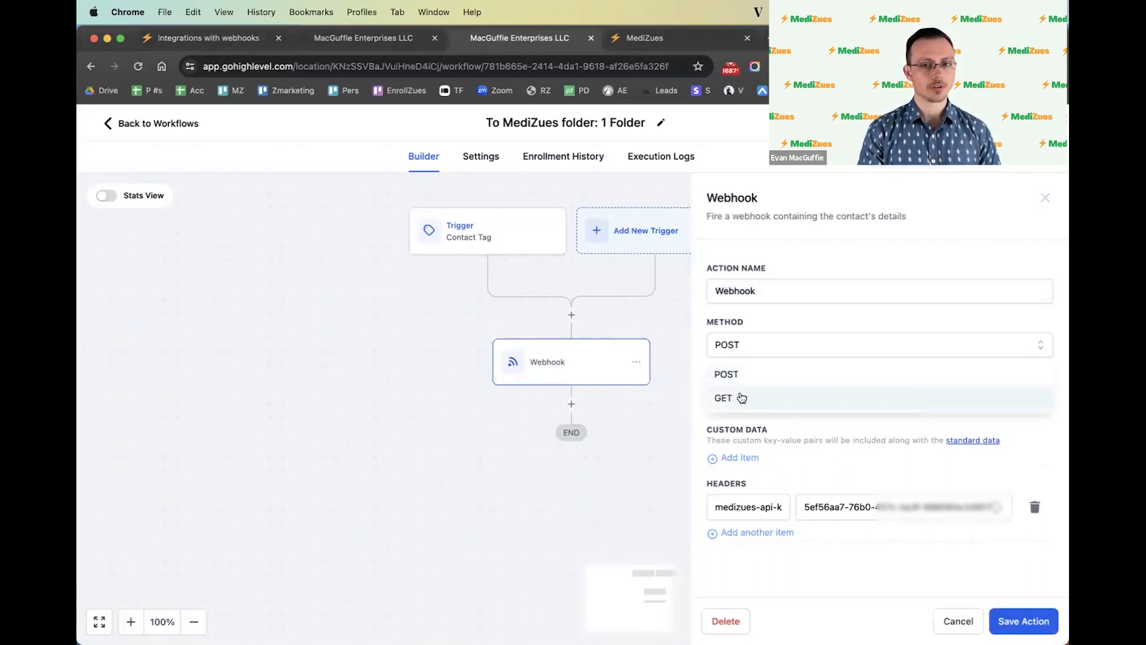
left_click(743, 376)
left_click(793, 398)
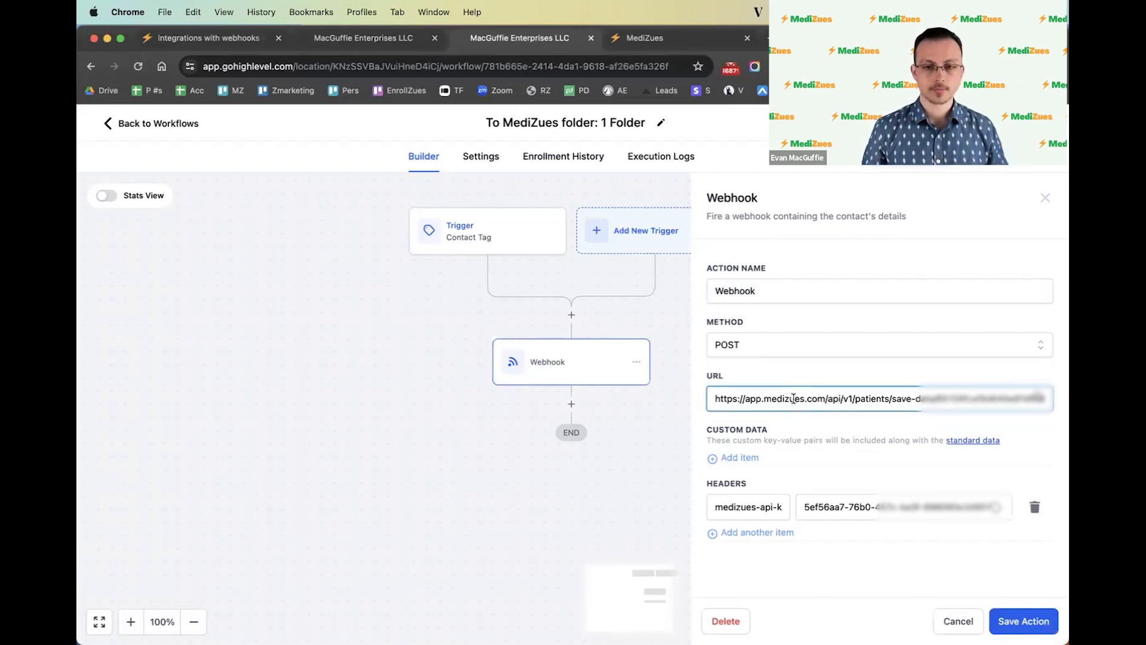
key("super+a")
key("BackSpace")
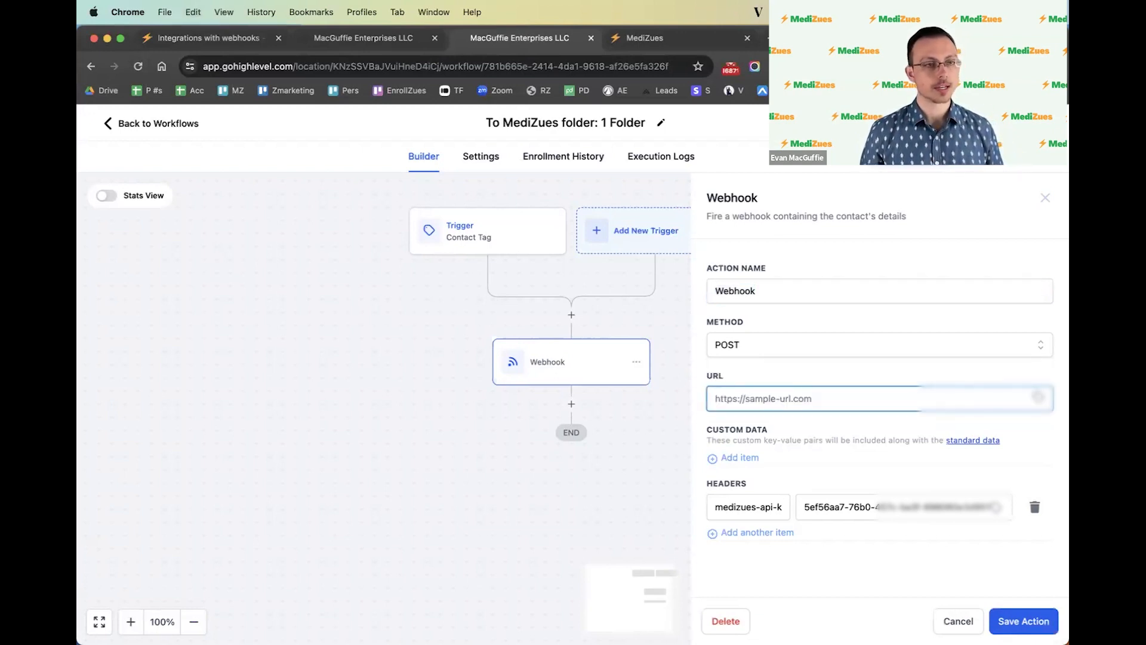
key("super+v")
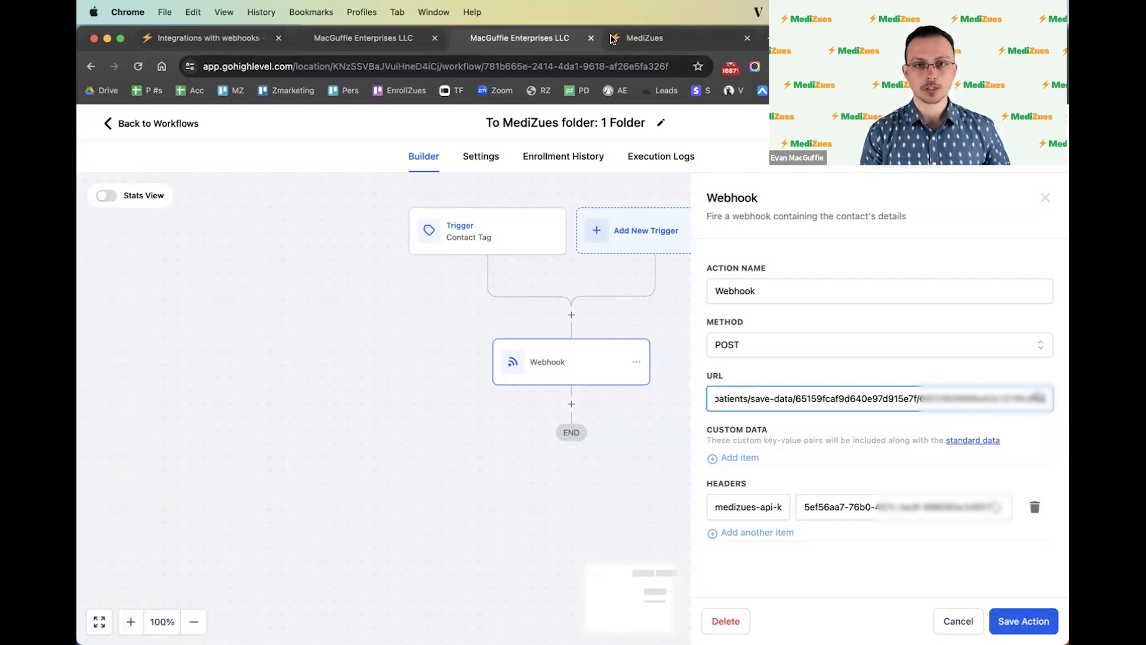
left_click(645, 37)
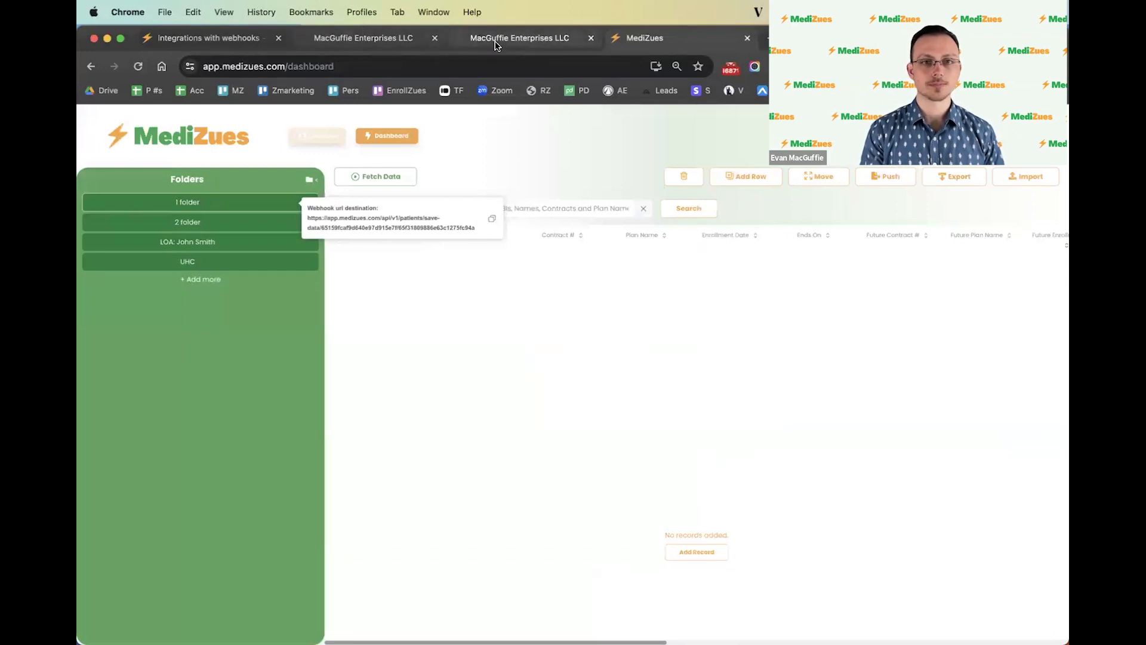
left_click(532, 41)
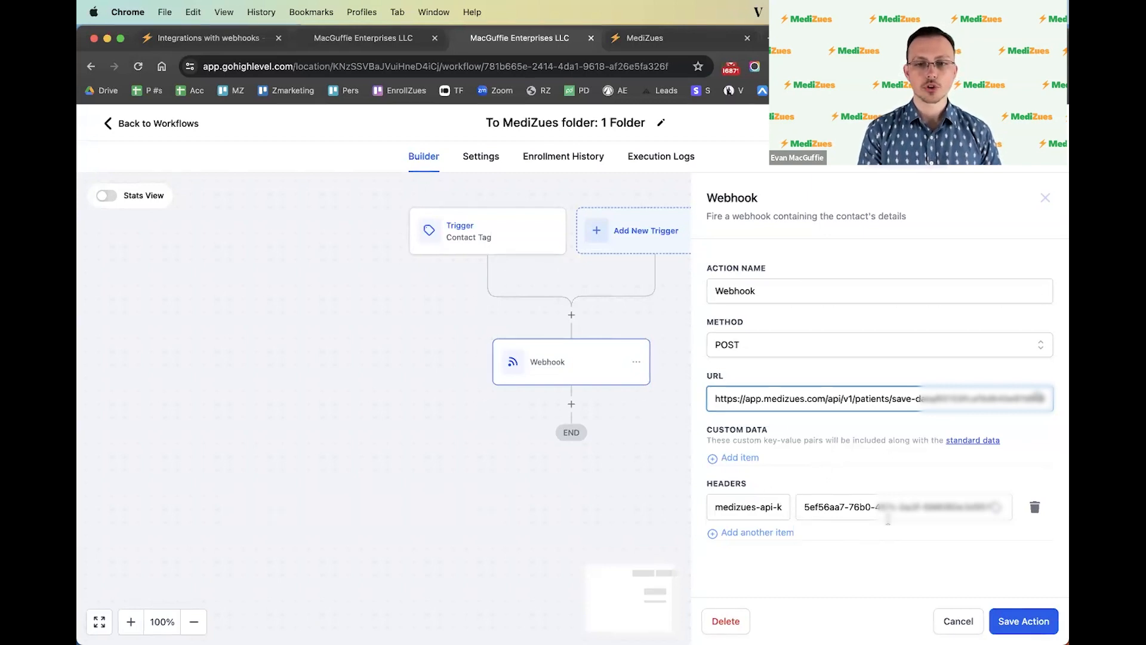
- Delete the Webhook action's existing header and add a blank header item in its place
left_click(1034, 507)
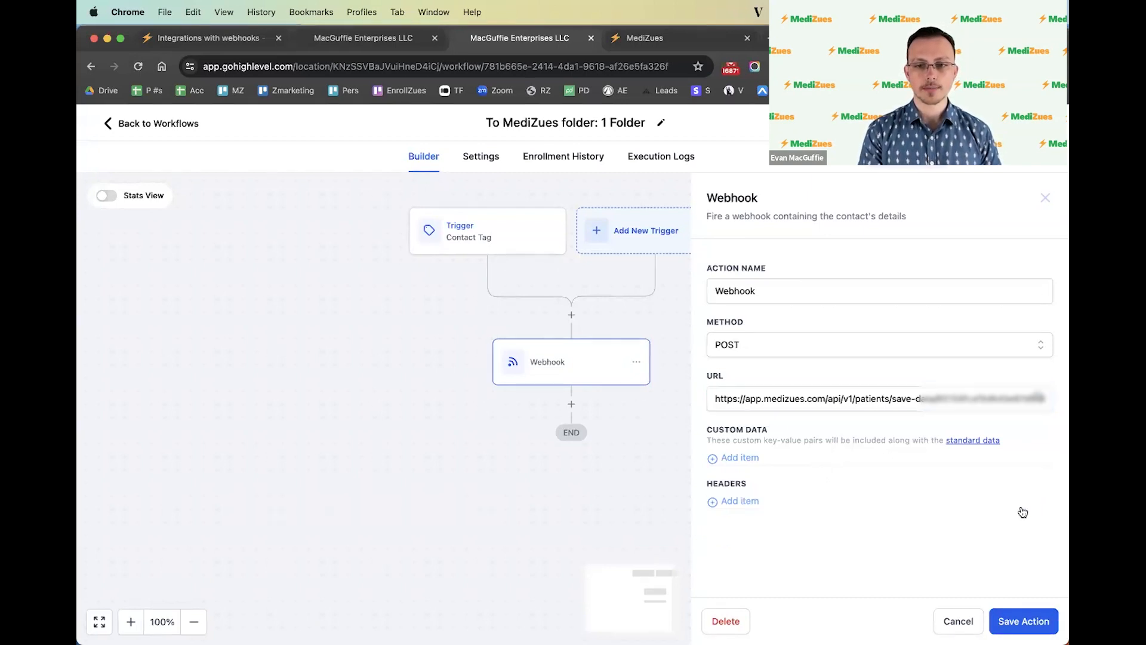
left_click(737, 501)
left_click(735, 506)
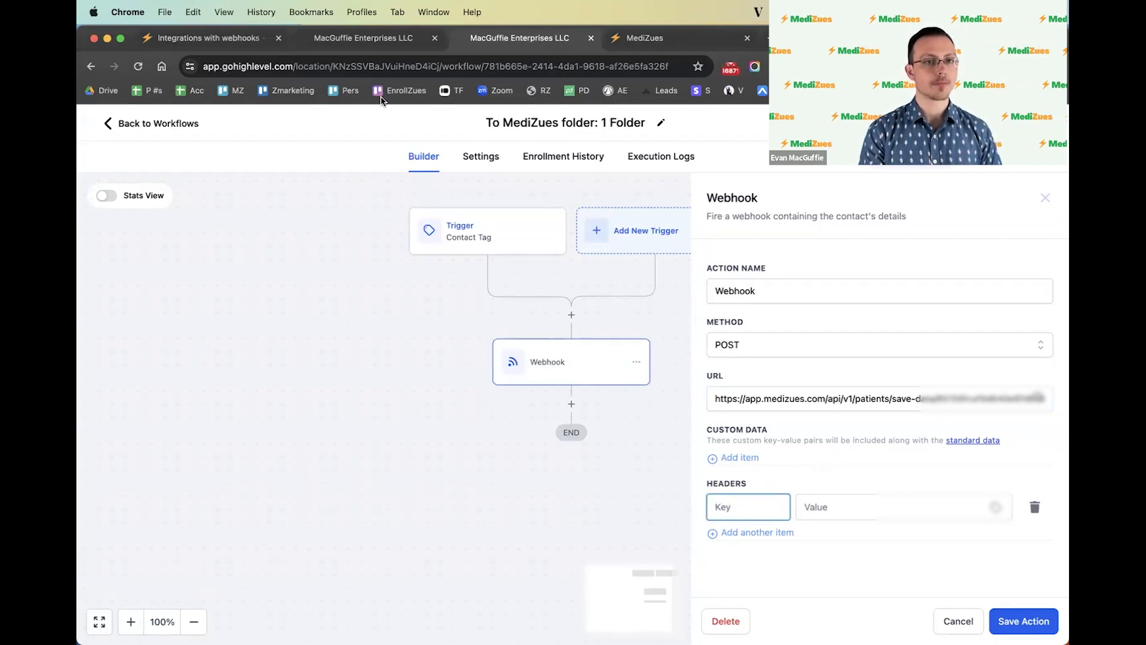
- Copy "medizues-api-key" from the API Key section of the MediZues integrations page and enter it as the webhook header's key
key("super+1")
scroll(396, 358, "down", 1)
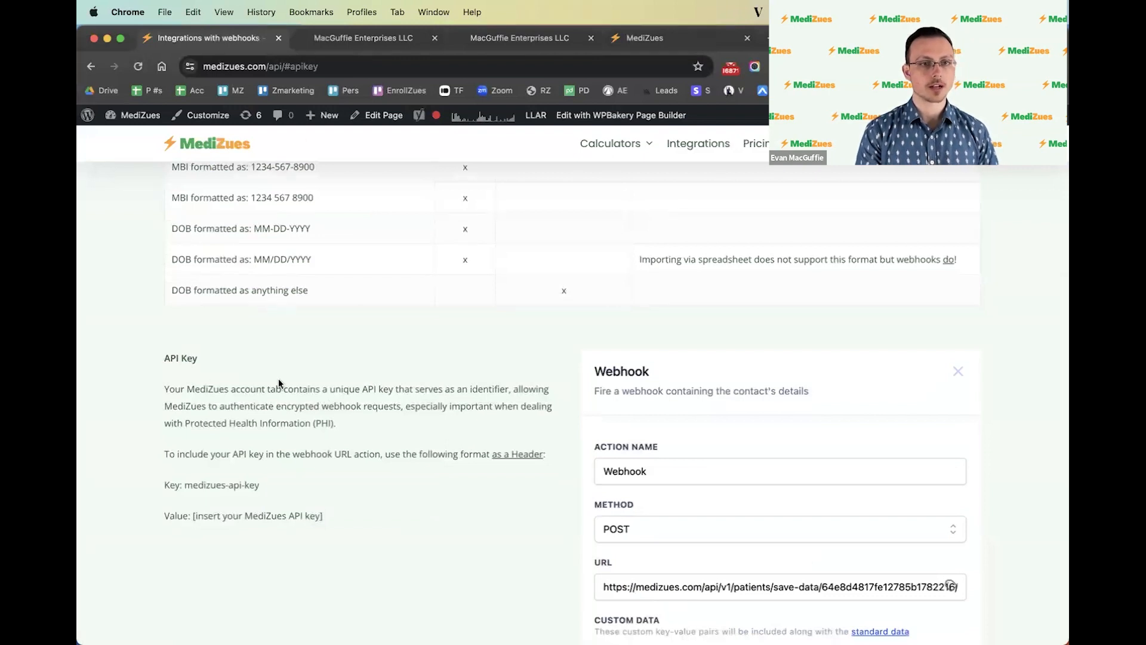
scroll(454, 310, "down", 1)
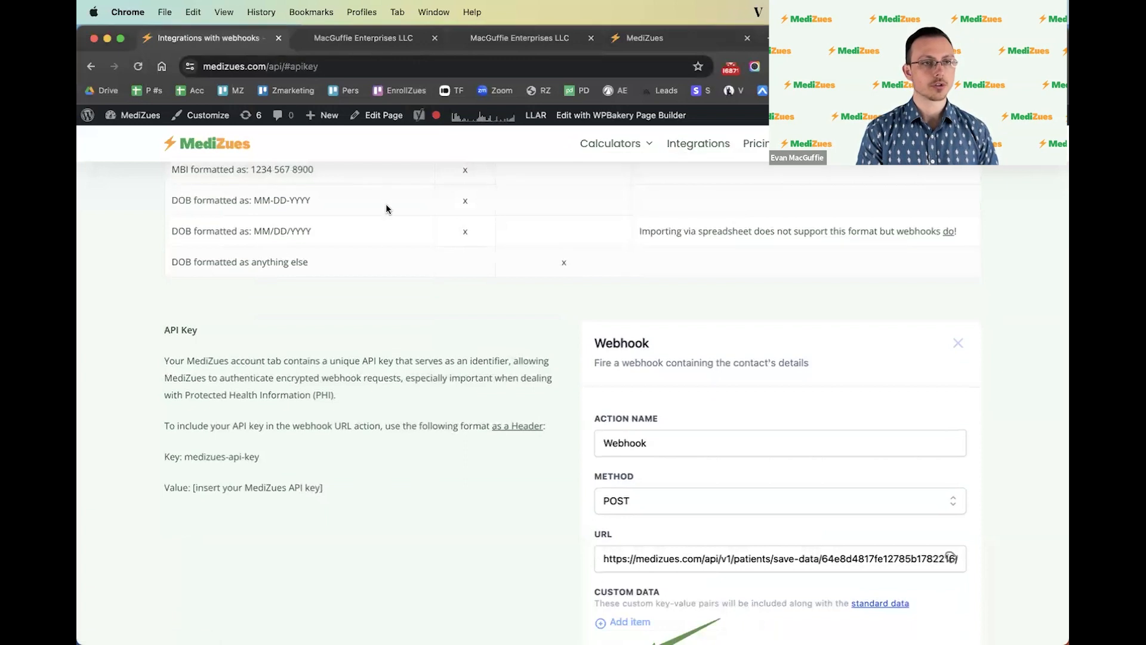
scroll(419, 409, "down", 2)
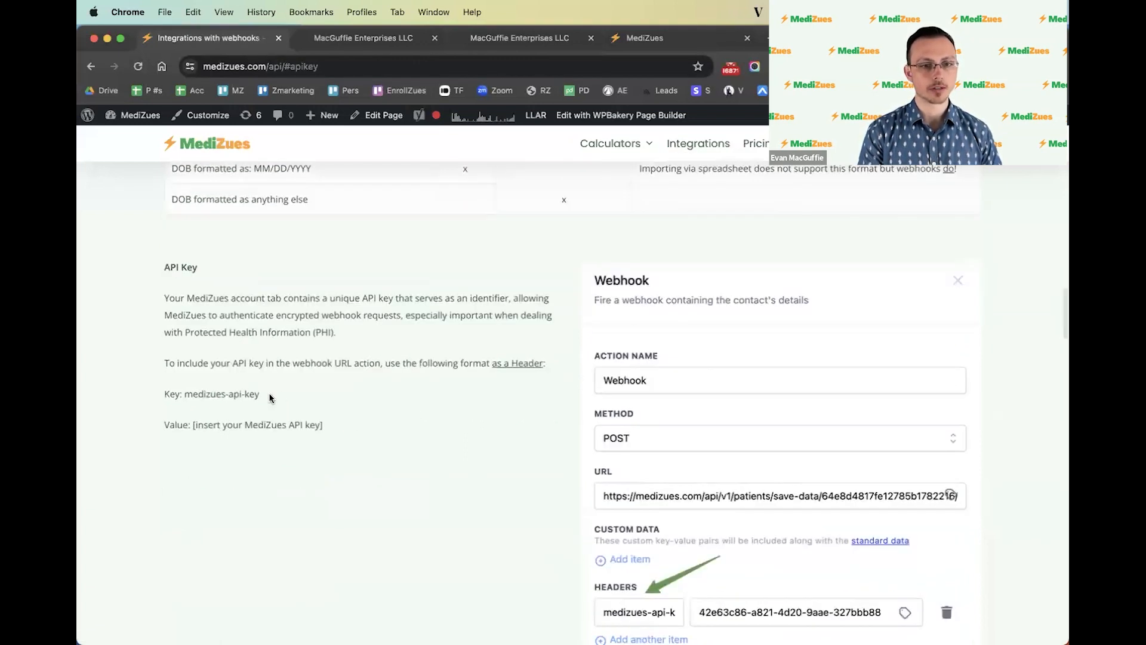
left_click_drag(267, 392, 187, 391)
key("super+c")
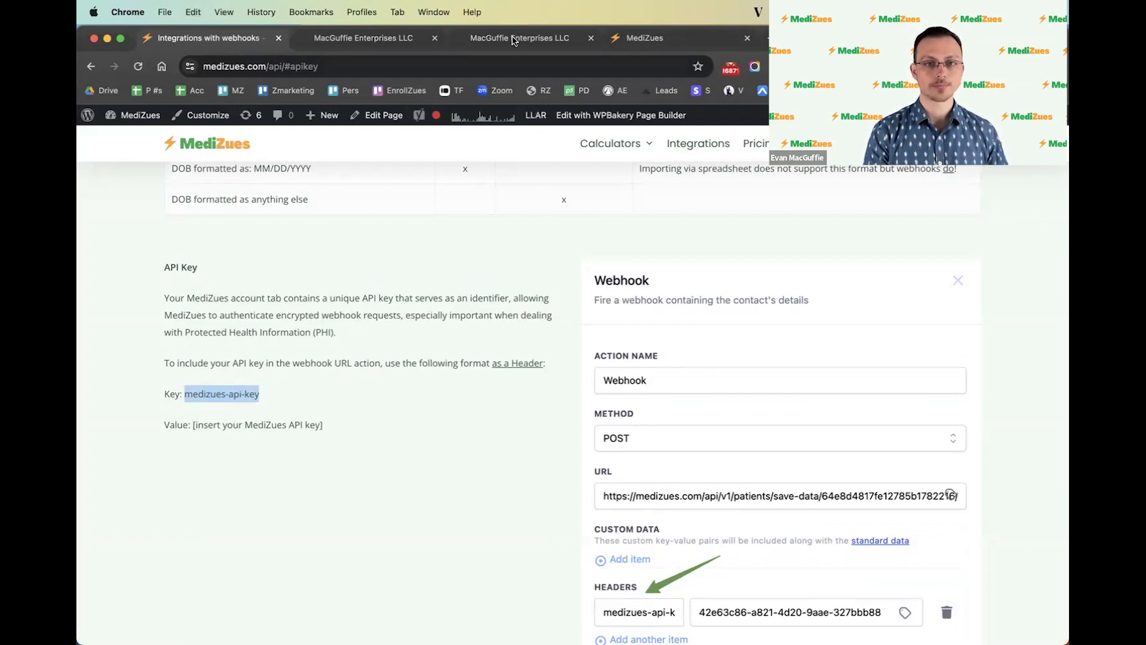
key("super+3")
left_click(739, 507)
key("super+v")
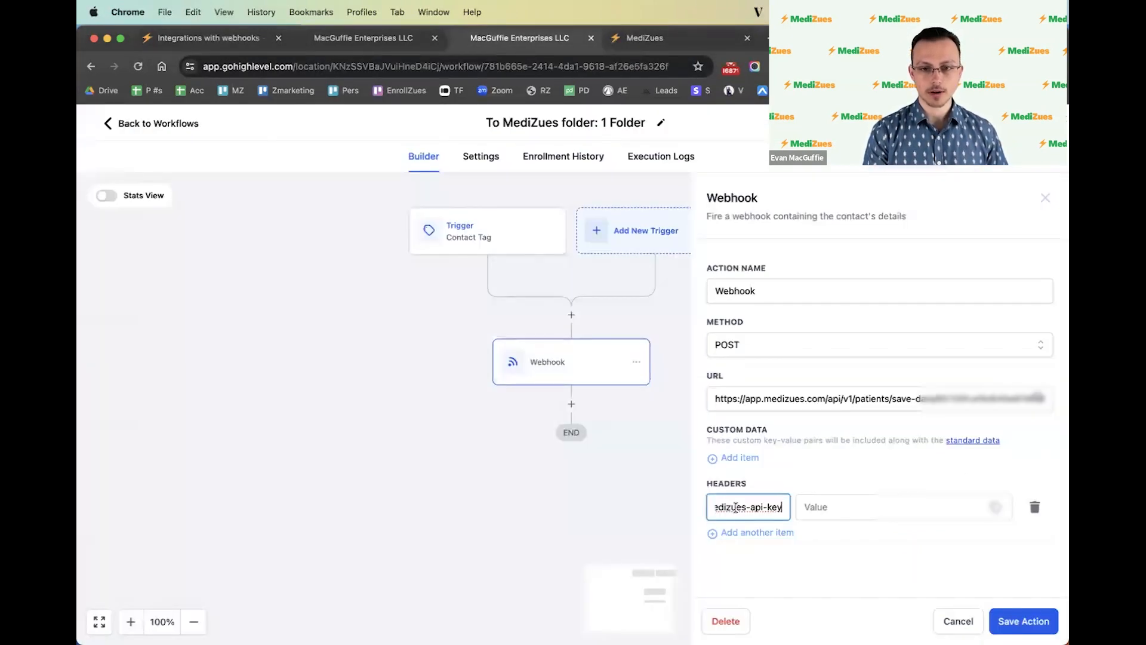
- Paste the API key from the MediZues account information as the header's value and save the Webhook action
left_click(824, 508)
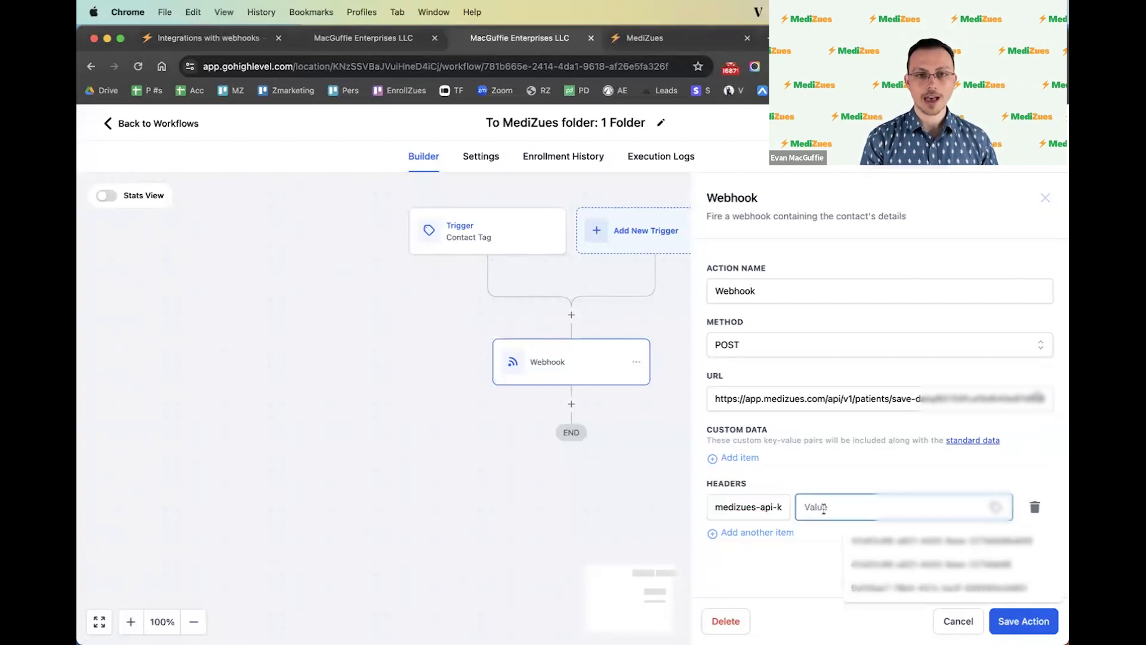
left_click(657, 38)
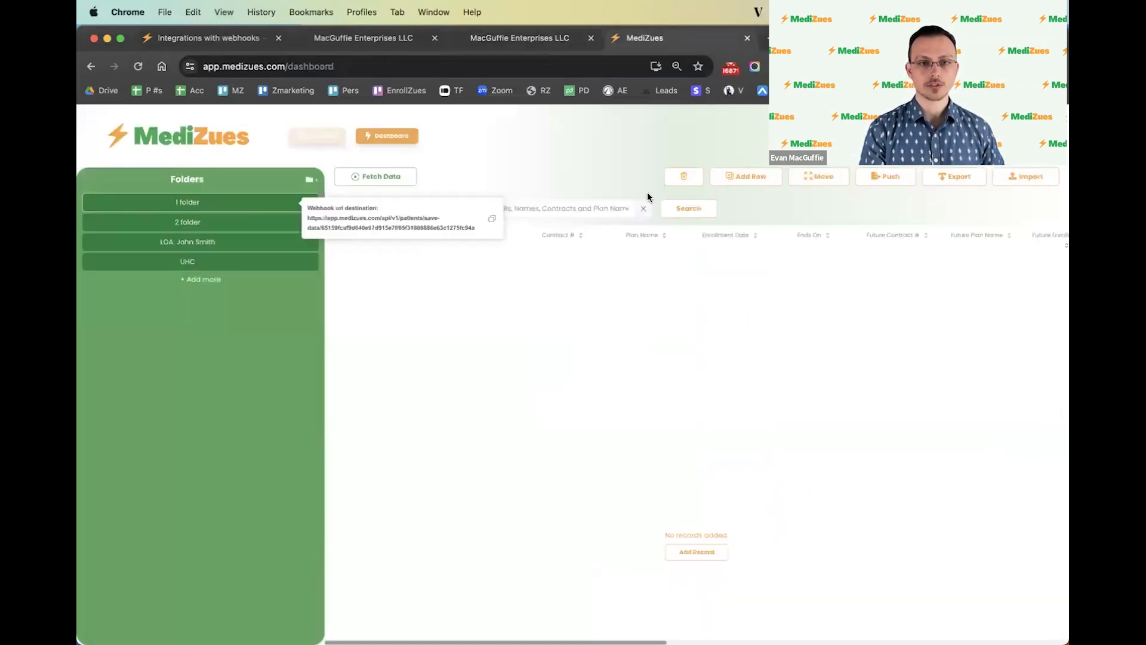
left_click(319, 134)
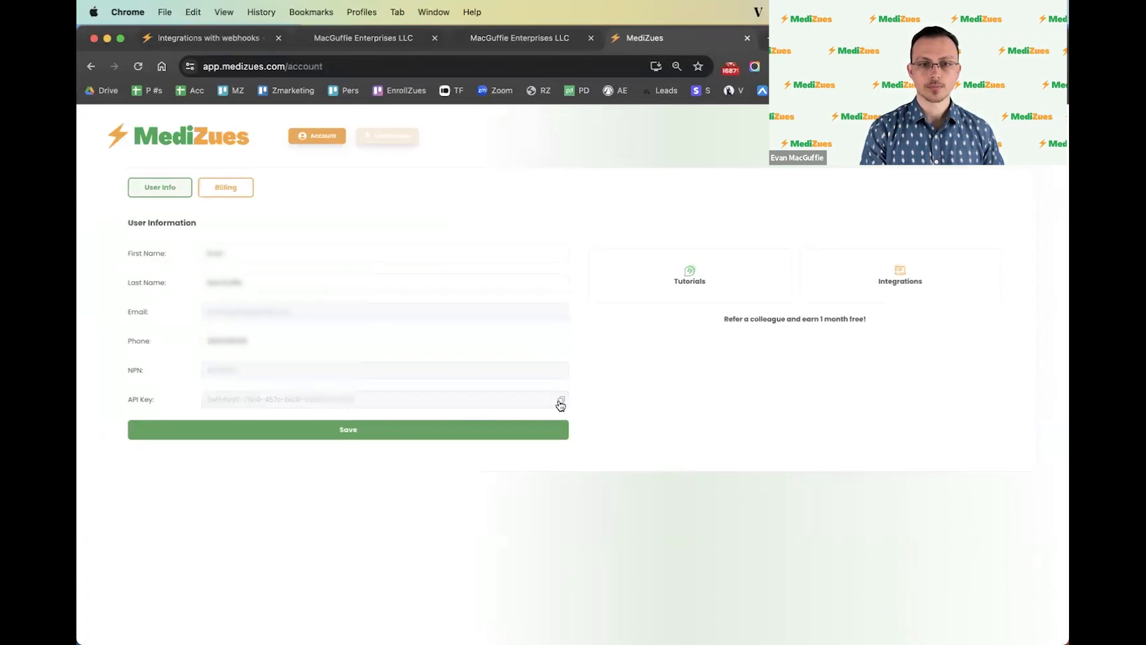
left_click(531, 38)
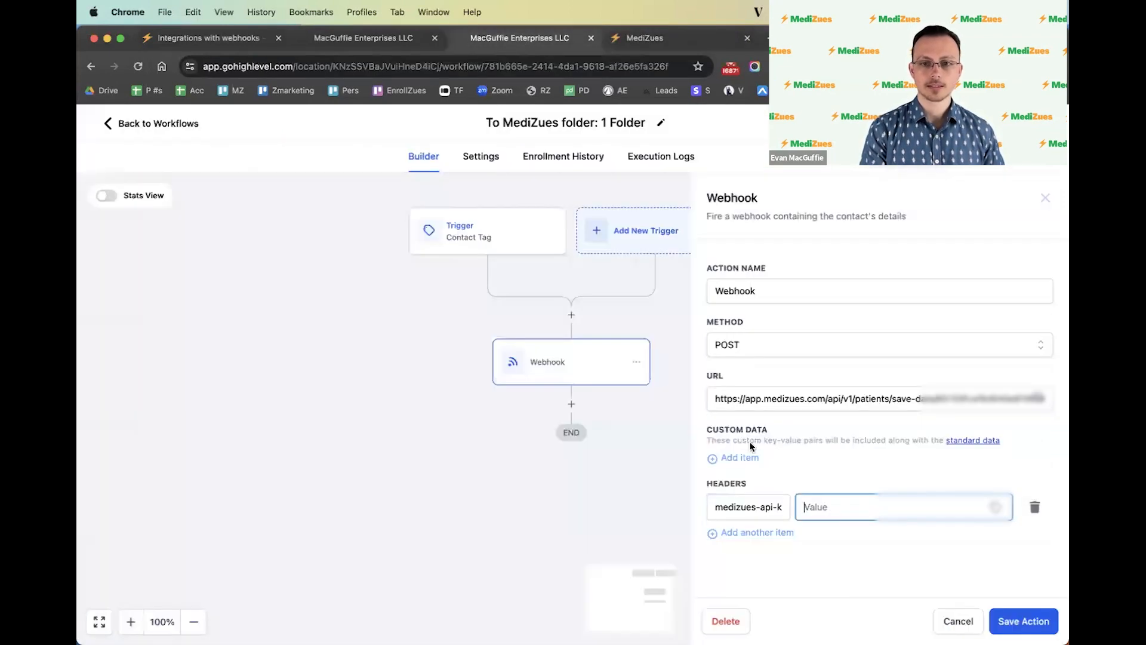
key("super+v")
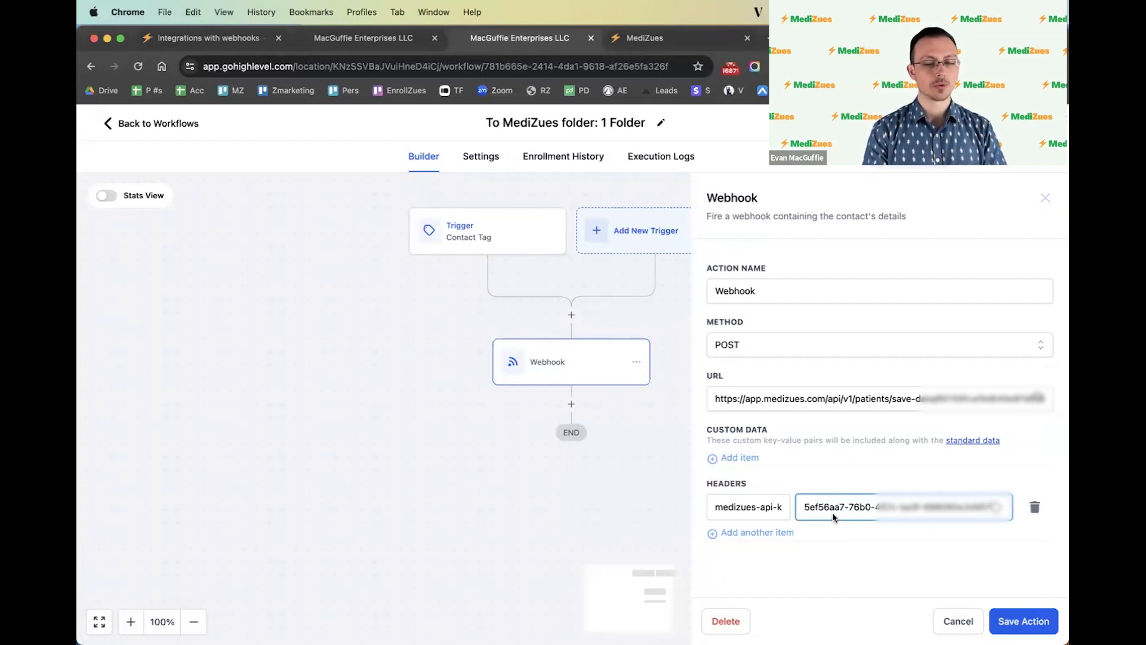
left_click(1020, 627)
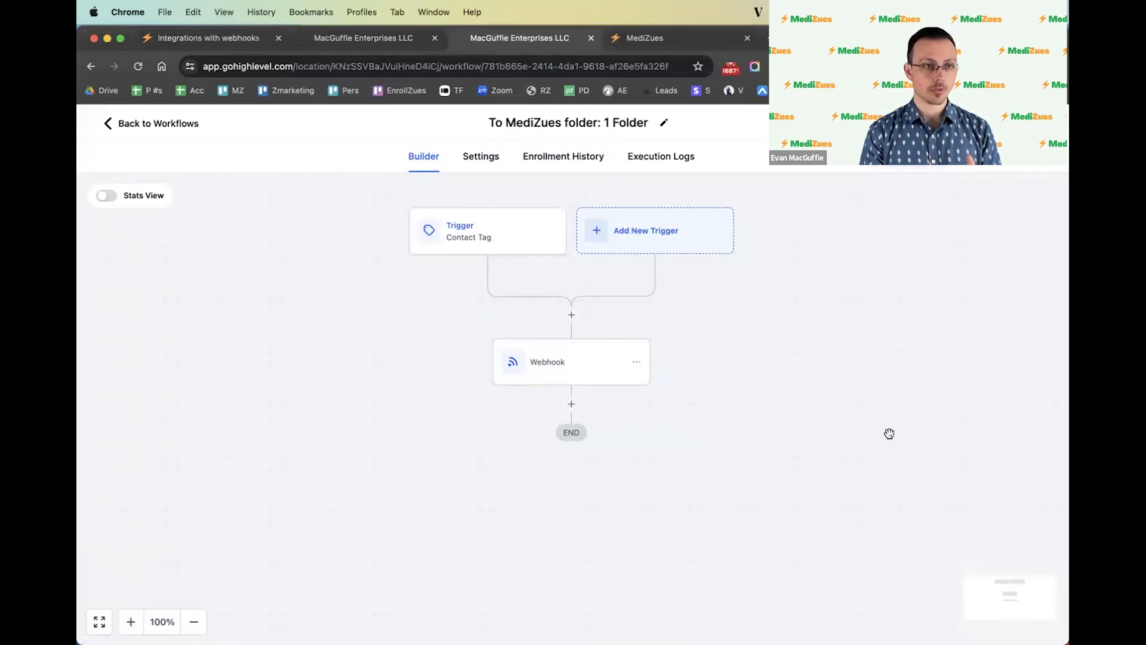
- Review the workflow's contact settings, including whether re-entry is allowed
left_click(489, 159)
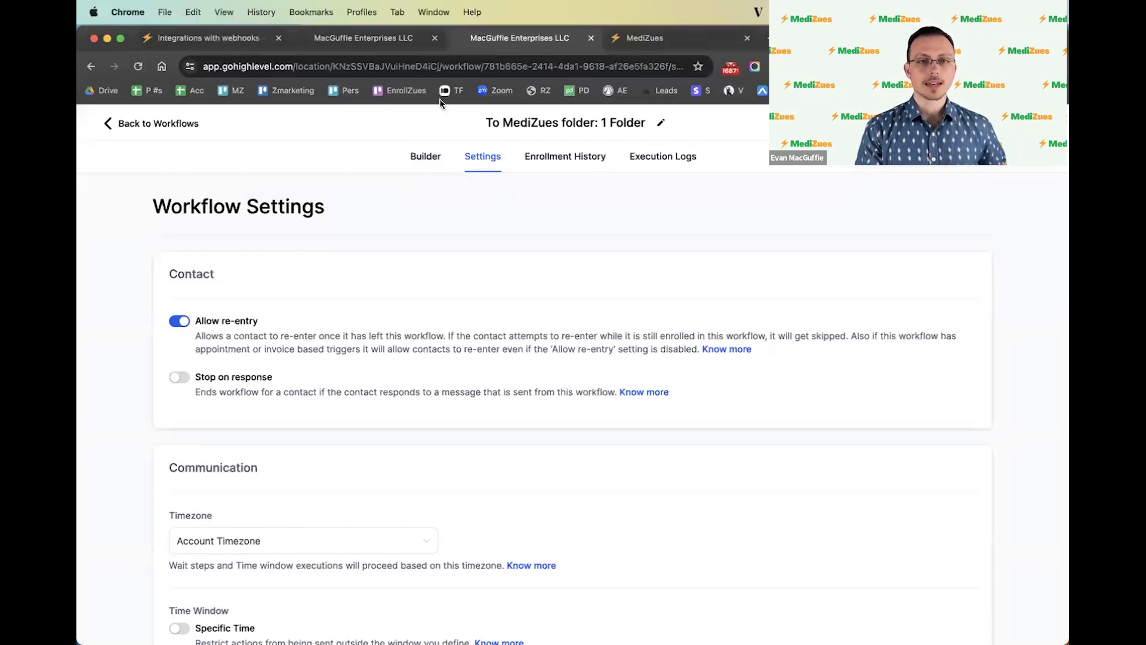
- Return to the GoHighLevel contacts list and clear the selection of all contacts on the page
left_click(391, 39)
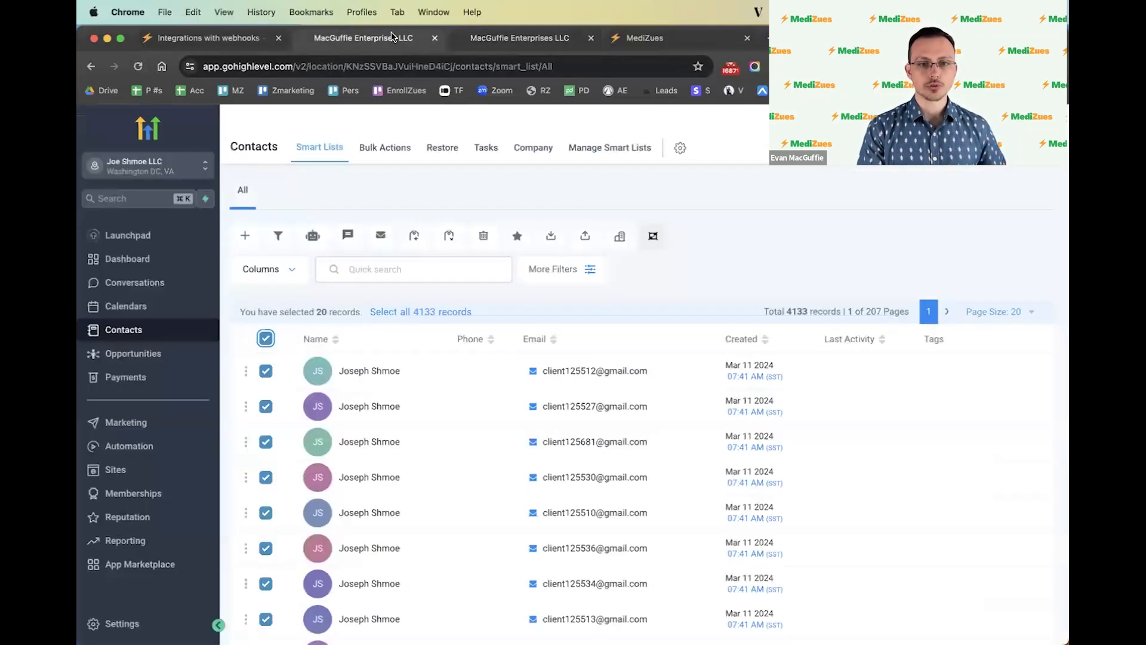
left_click(266, 338)
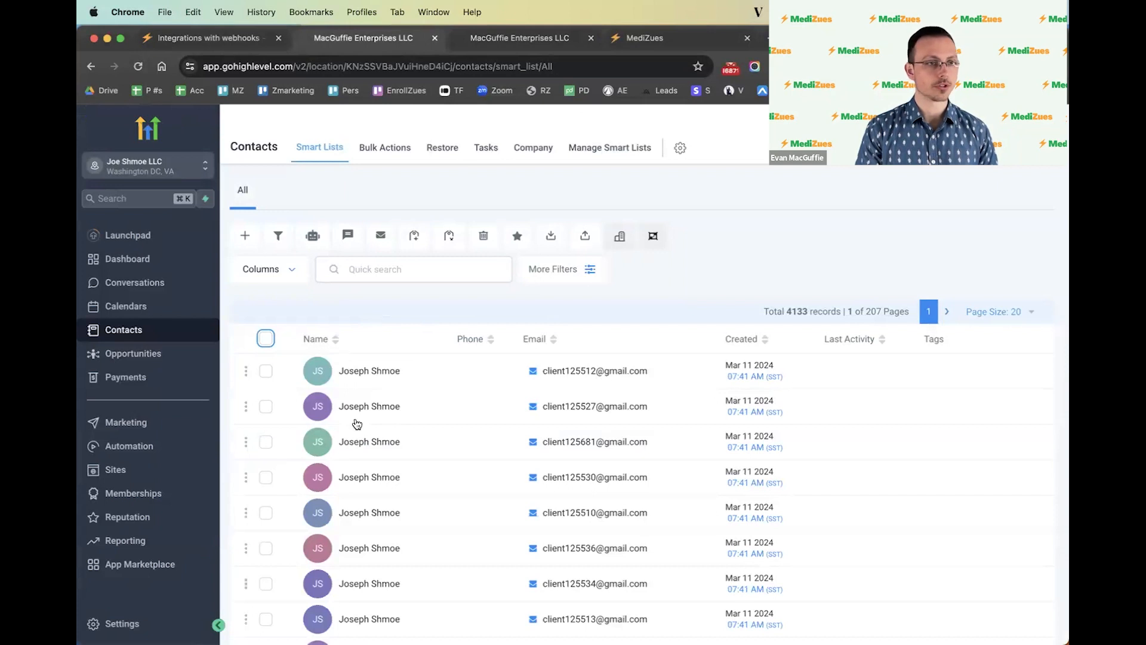
left_click(266, 372)
left_click(266, 408)
left_click(266, 442)
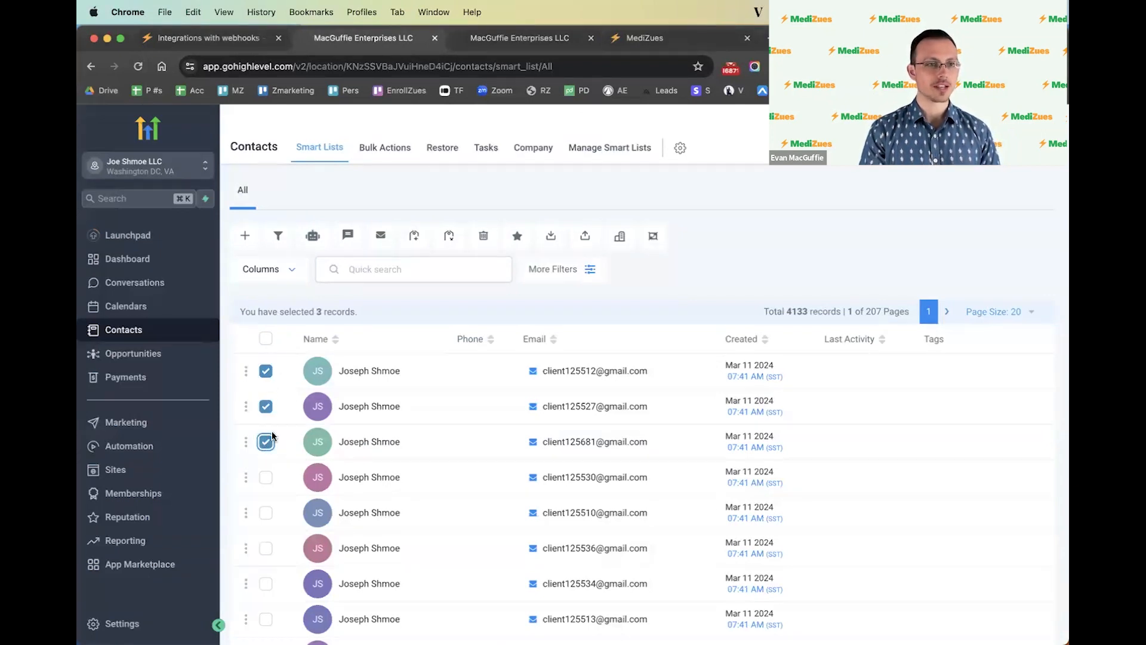
left_click(266, 340)
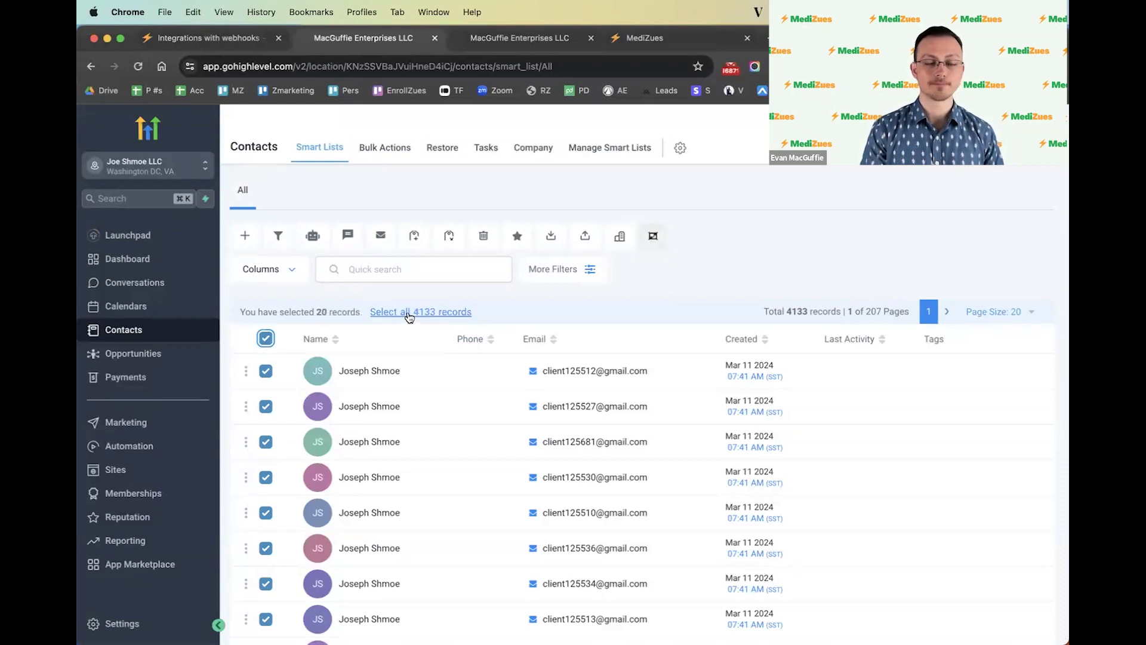
left_click(266, 339)
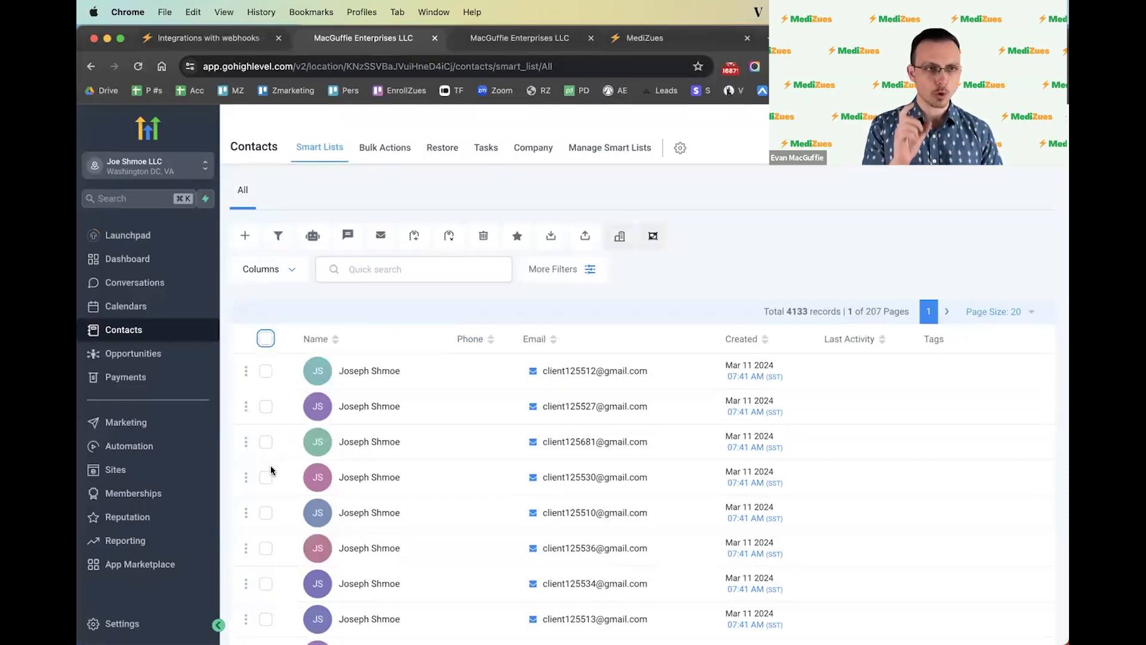
- Open the first contact's record and check its custom field labels against the compatible labels listed on the MediZues integrations page
left_click(370, 373)
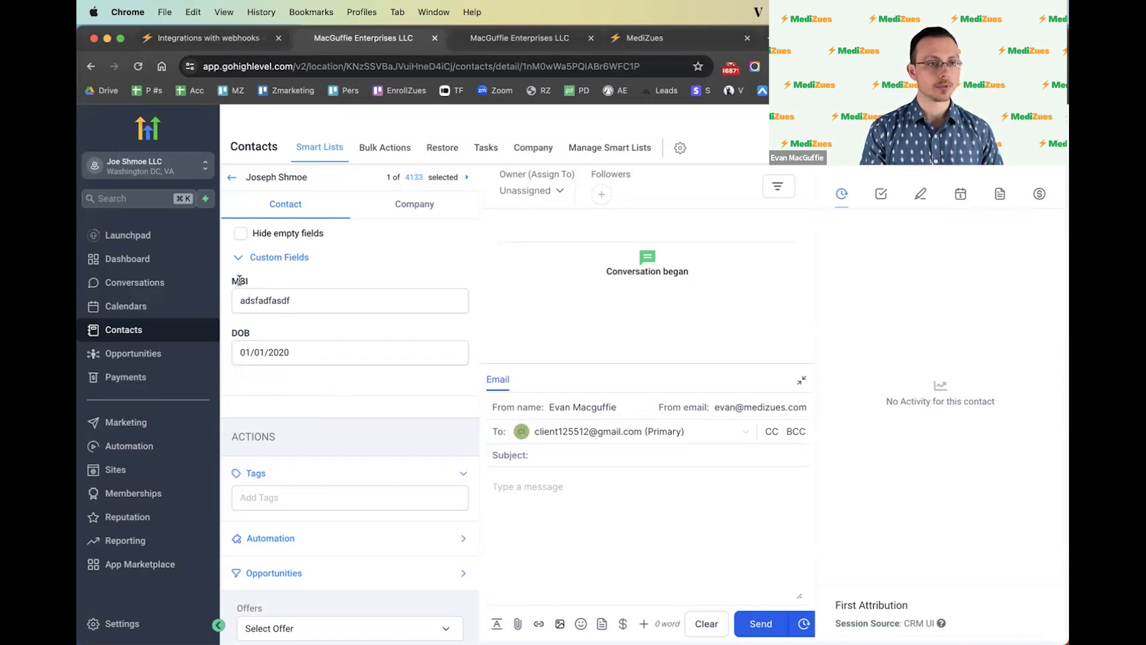
left_click(243, 40)
scroll(403, 467, "up", 10)
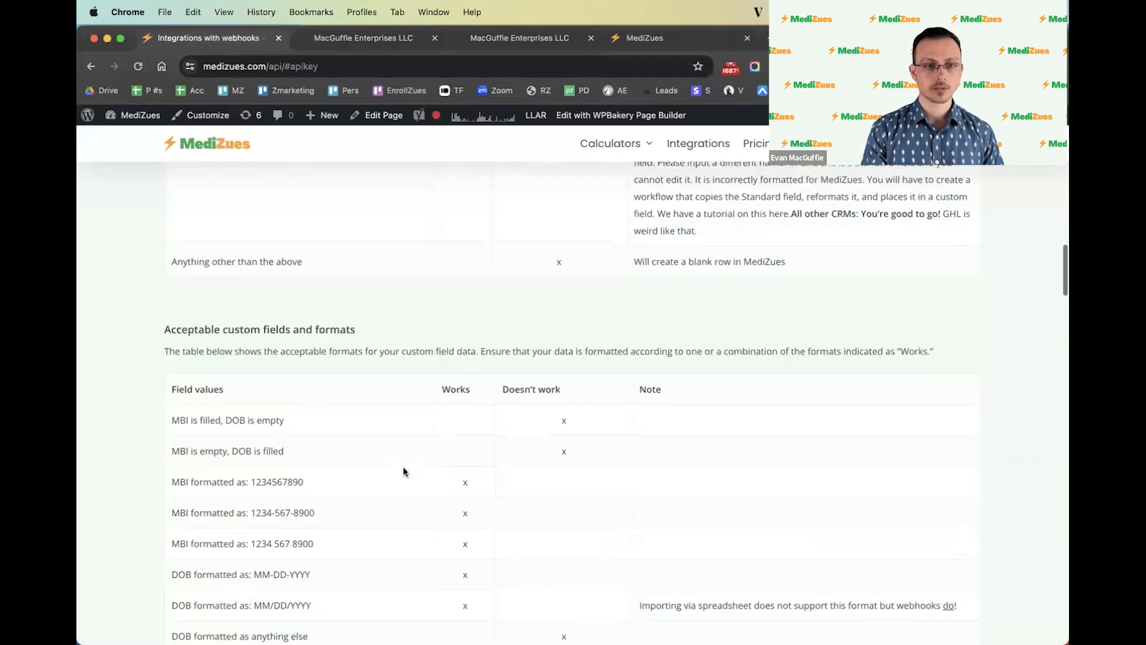
scroll(403, 467, "up", 3)
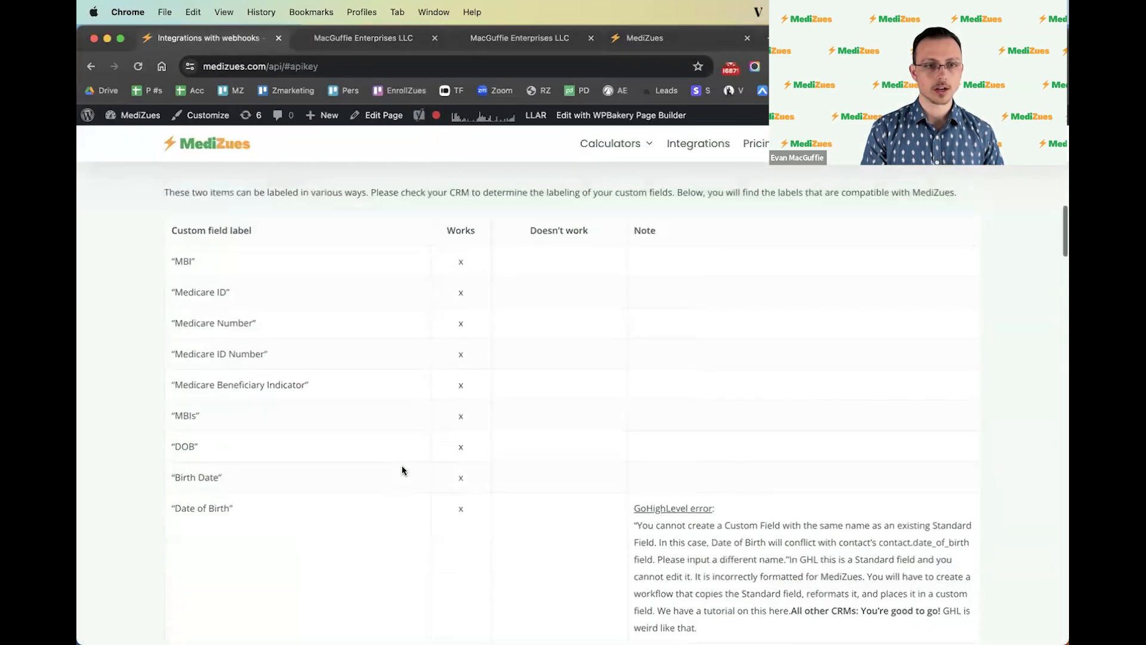
mouse_move(225, 420)
left_mouse_down()
mouse_move(179, 354)
mouse_move(170, 260)
mouse_move(236, 410)
left_mouse_up()
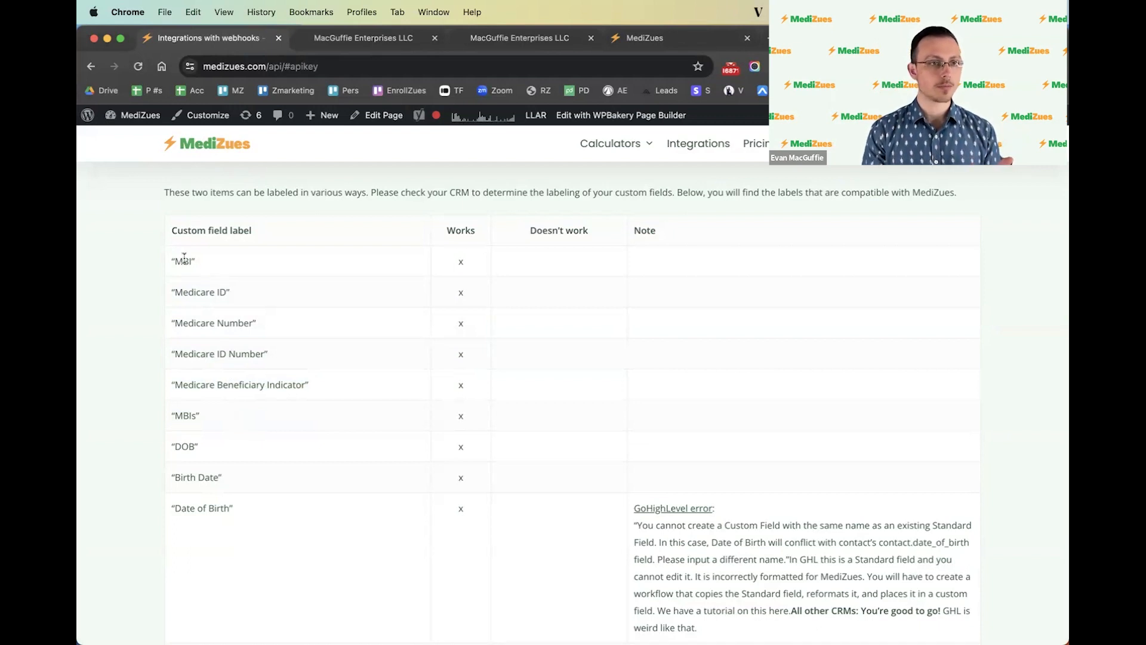
left_click_drag(228, 292, 174, 292)
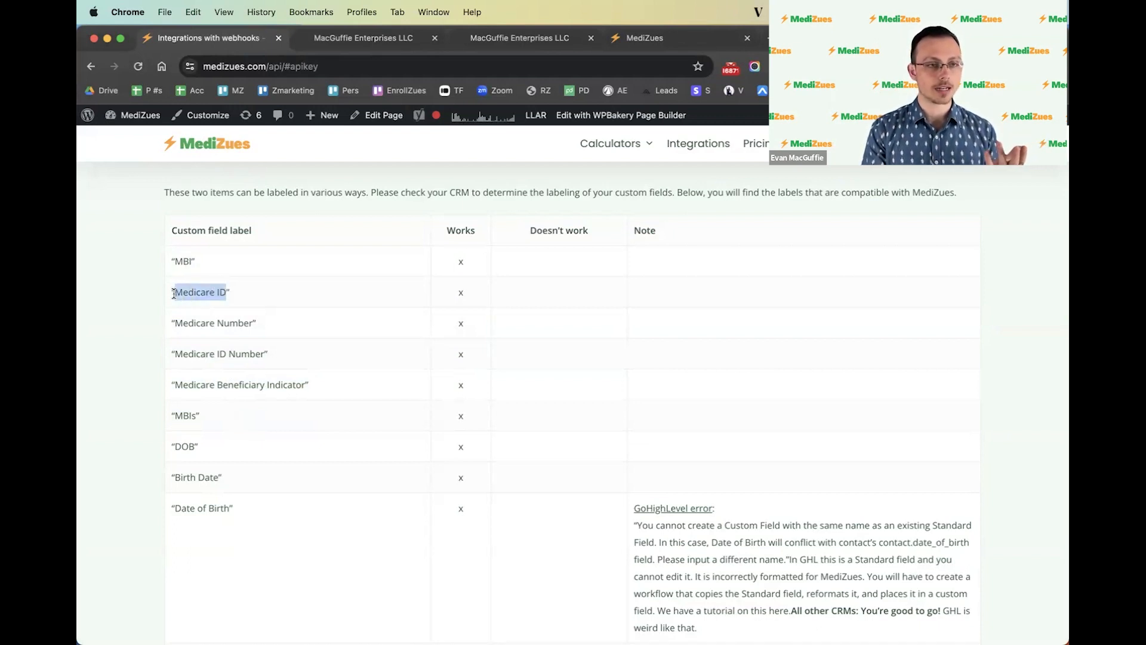
left_click_drag(249, 323, 172, 323)
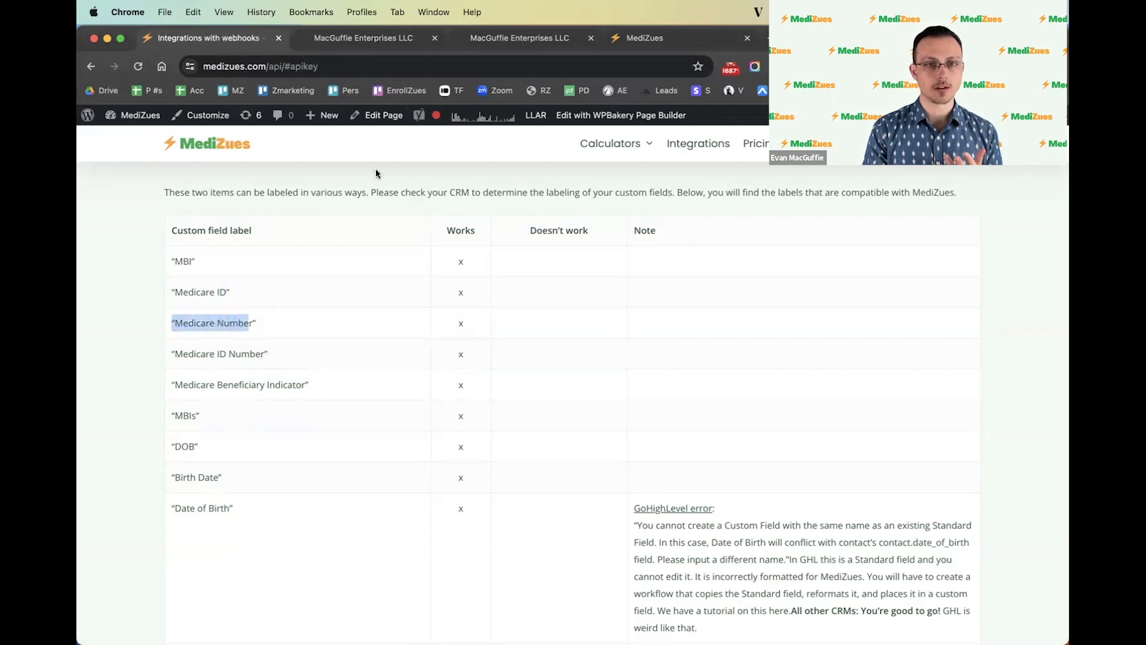
left_click(489, 40)
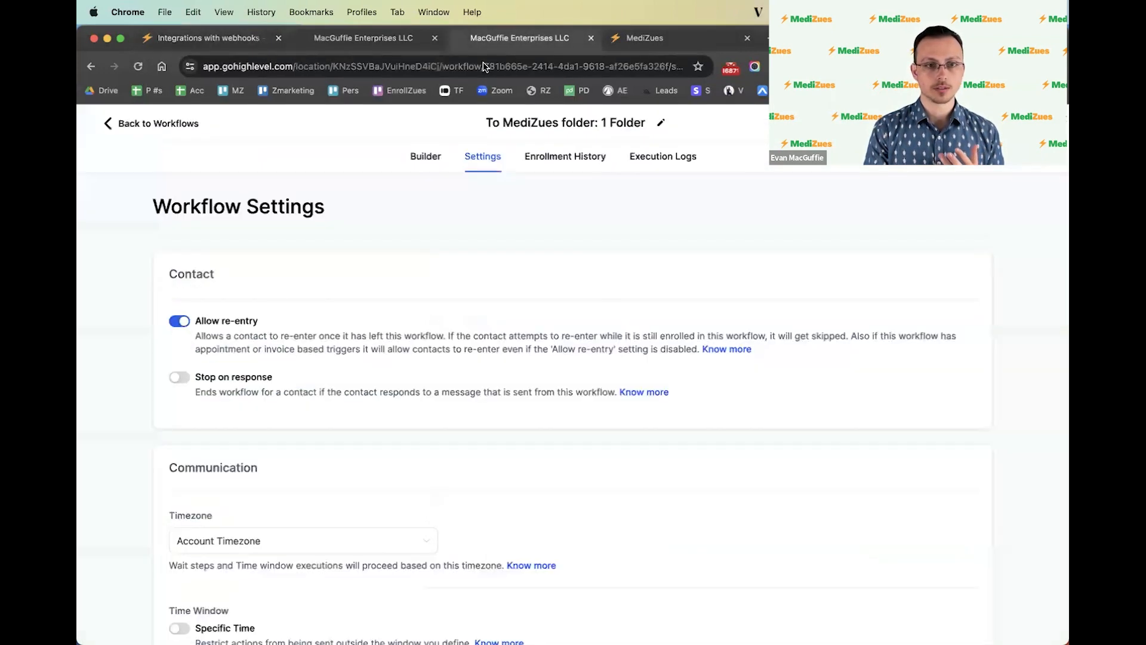
left_click(388, 39)
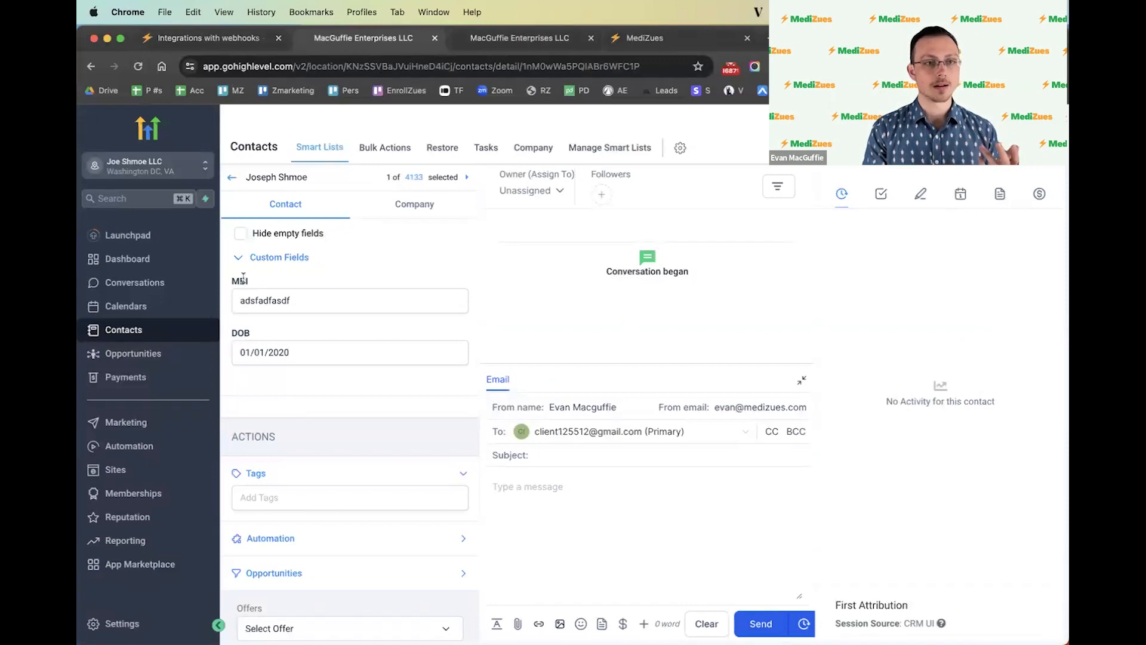
left_click(243, 40)
left_click(249, 374)
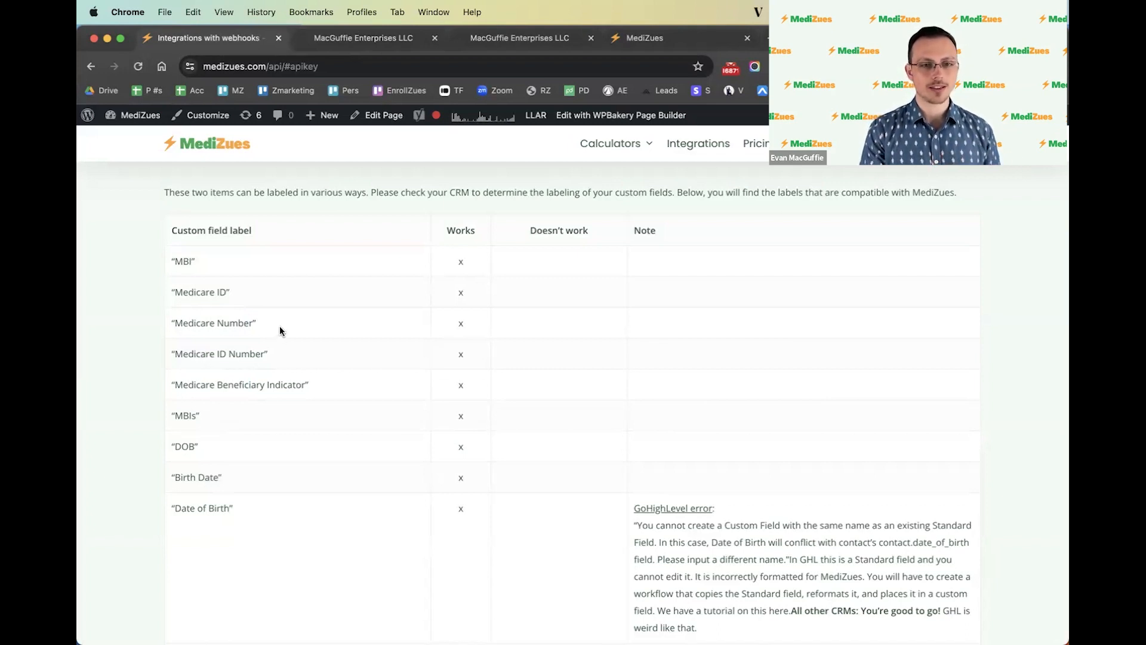
key("super+space")
type("Med")
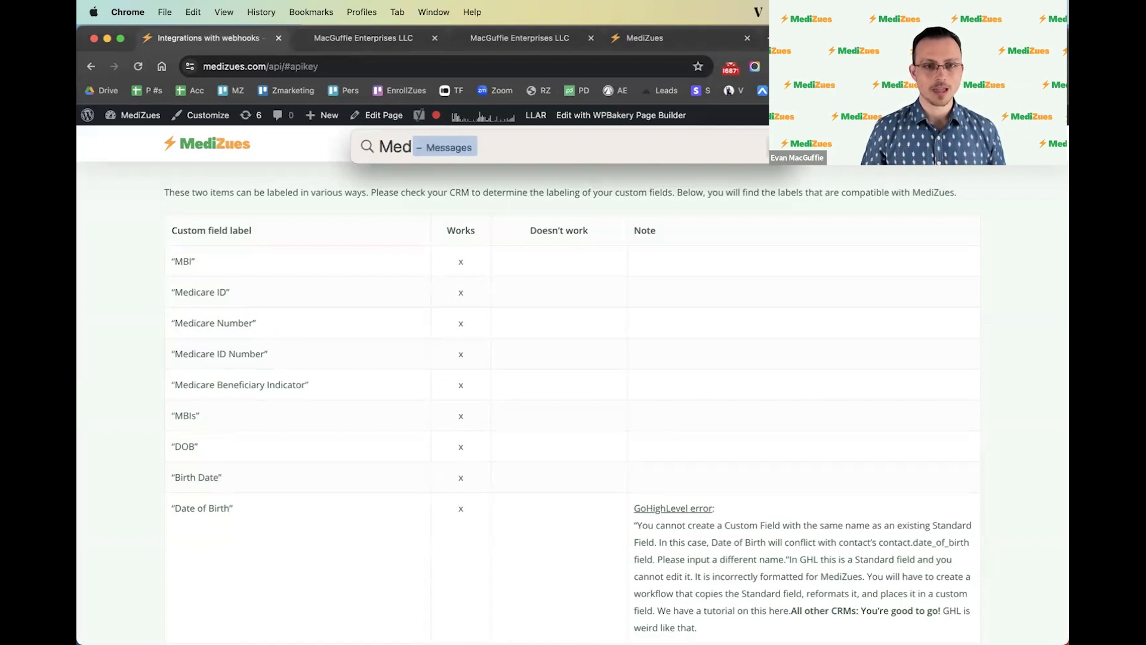
type("icare #")
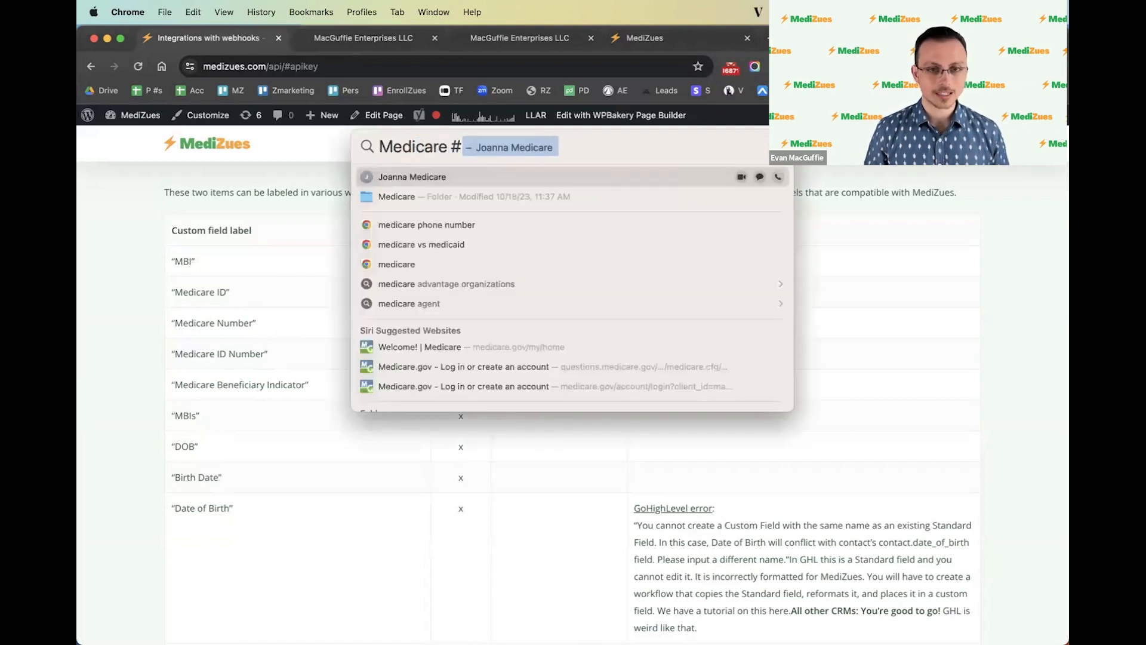
key("BackSpace")
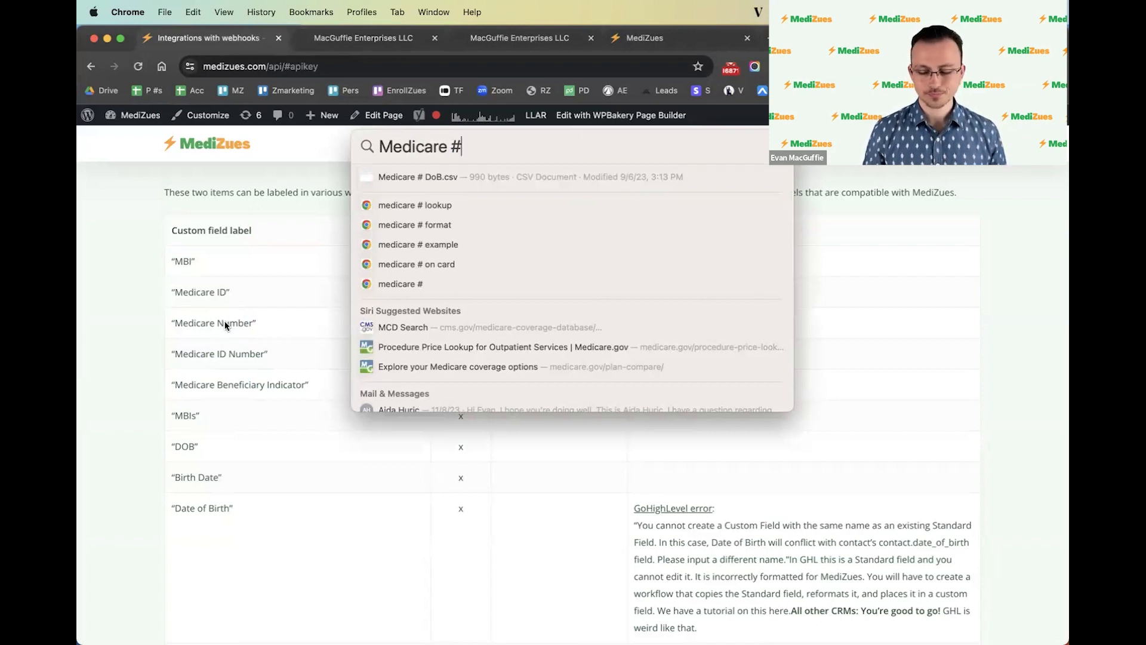
key("Escape")
key("Escape")
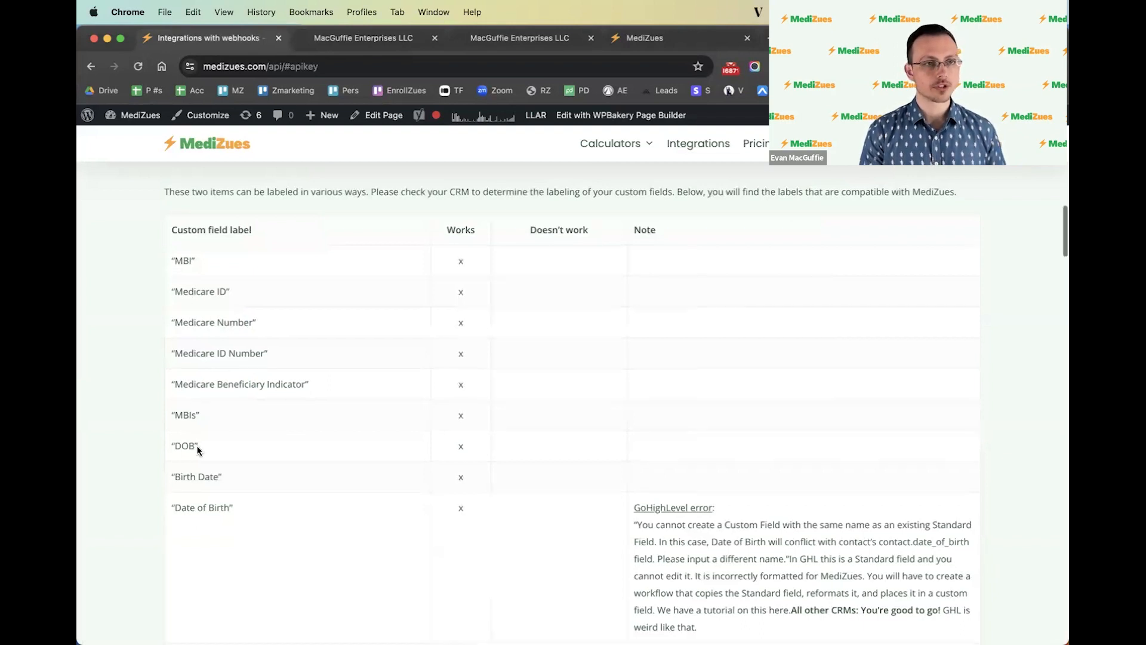
- Review the date-of-birth label note and the accepted DOB formats in the MediZues integrations page's field tables
scroll(195, 446, "down", 2)
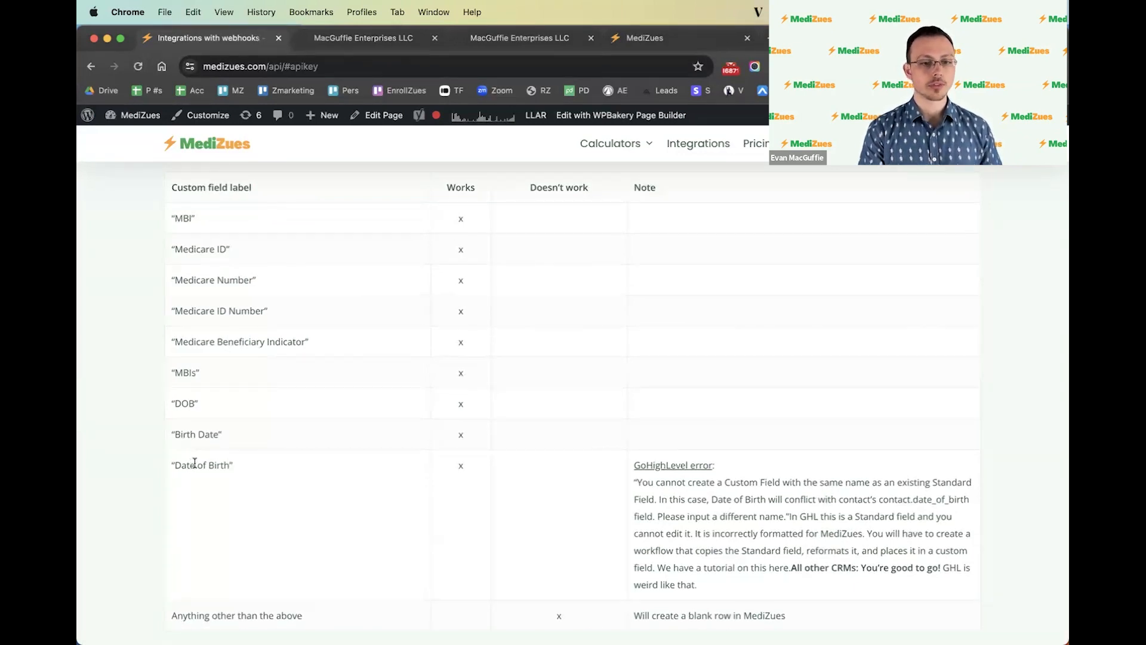
scroll(195, 465, "down", 10)
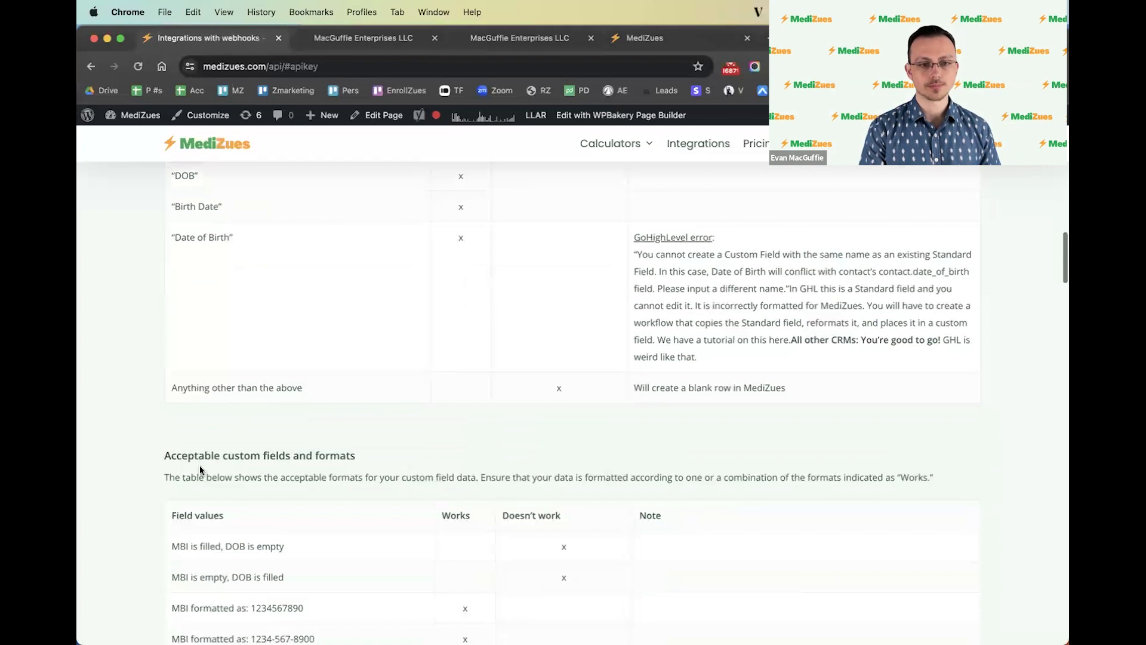
scroll(201, 469, "down", 3)
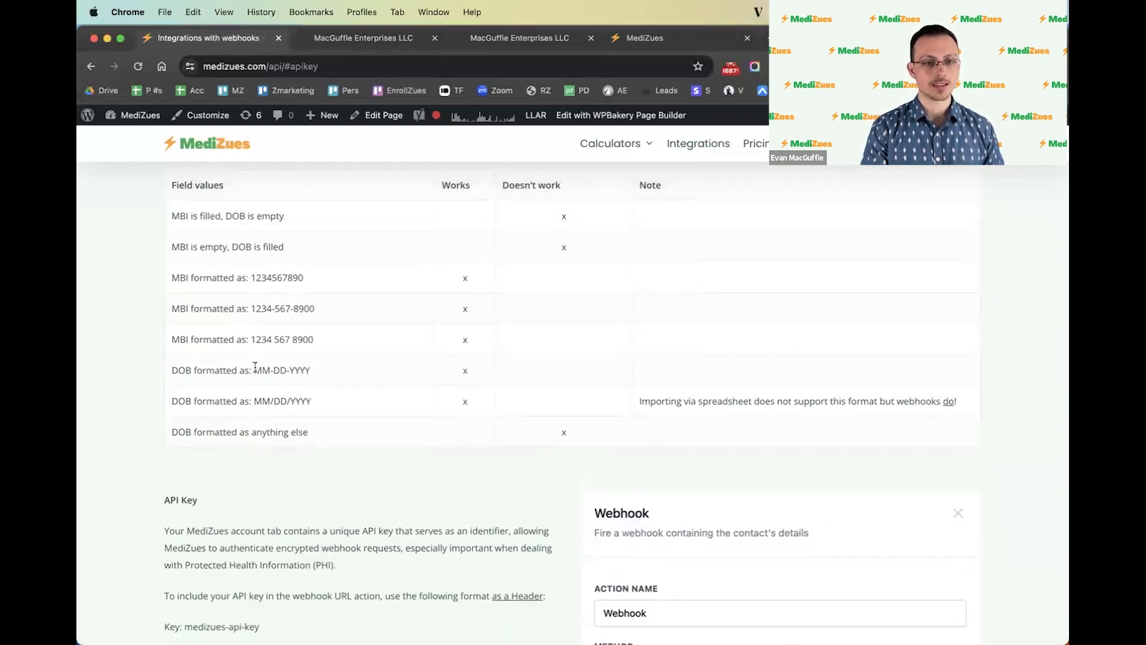
left_click_drag(255, 367, 311, 373)
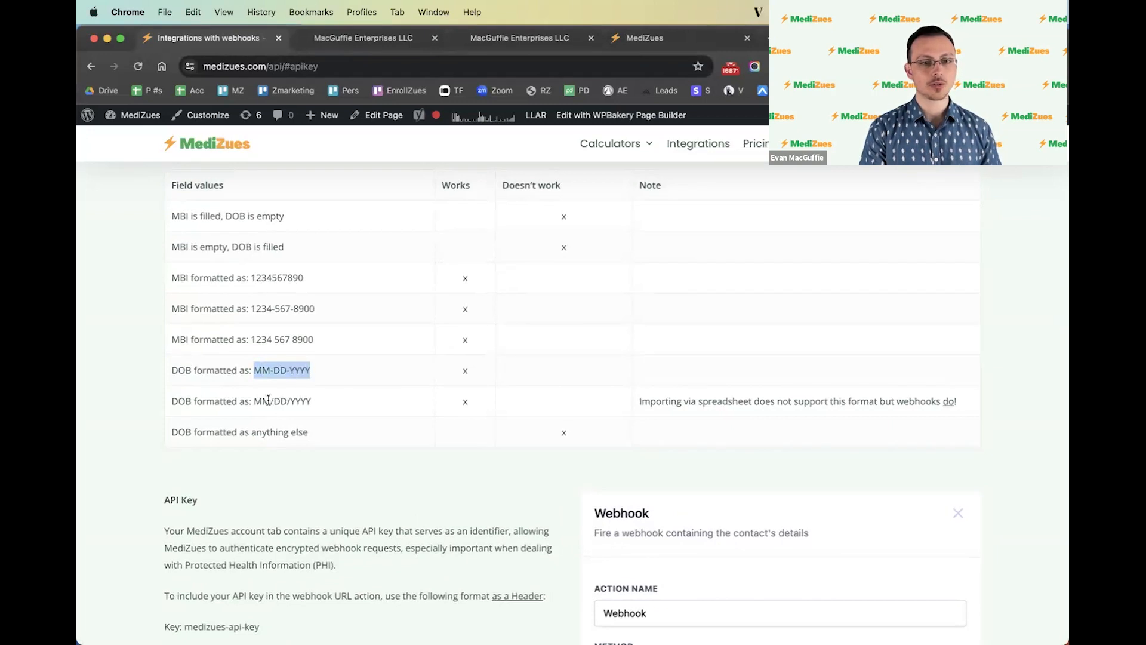
left_click_drag(255, 398, 331, 407)
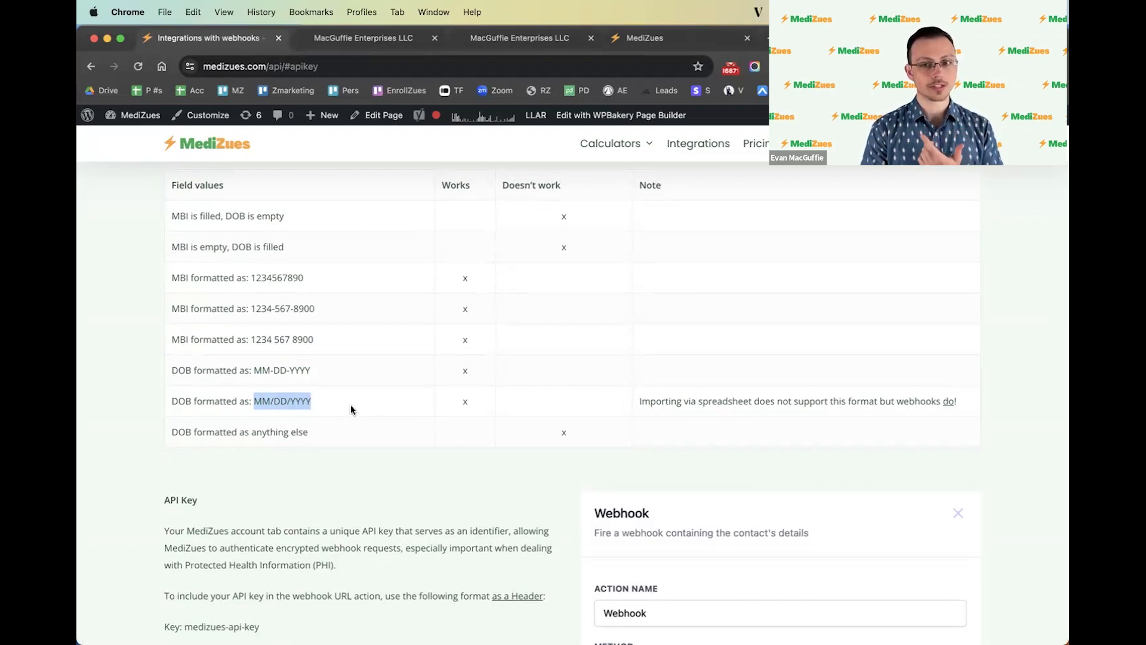
left_click(260, 401)
left_click_drag(260, 402, 317, 401)
left_click(335, 401)
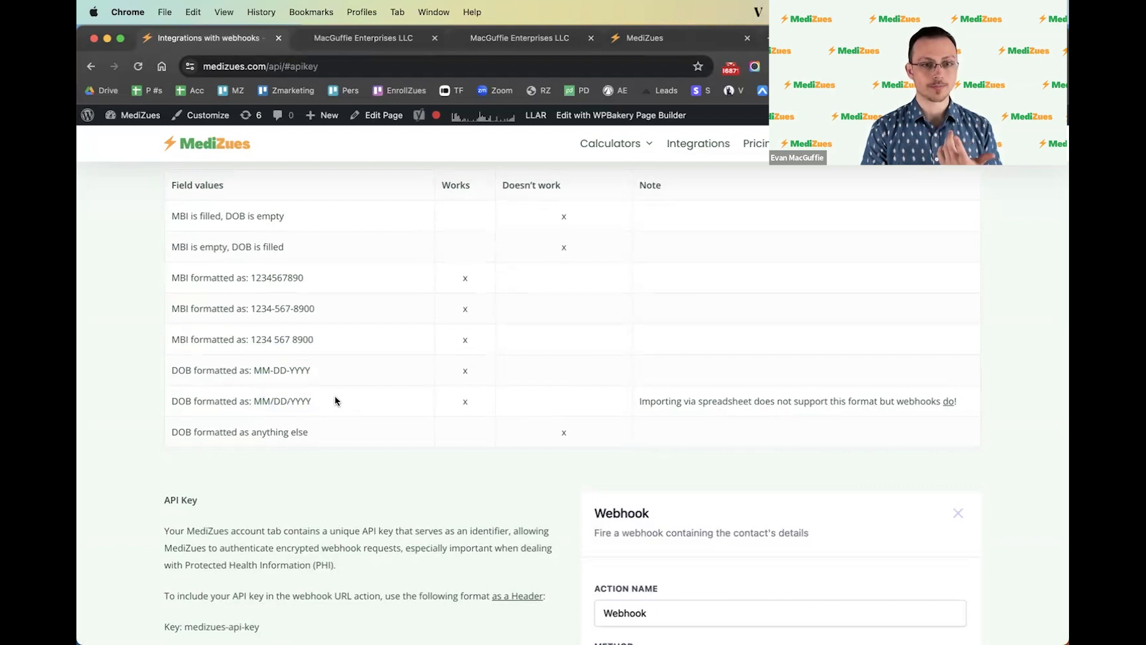
- Examine the accepted MBI formats and the rules for empty MBI or DOB fields in the field values table
scroll(289, 385, "up", 1)
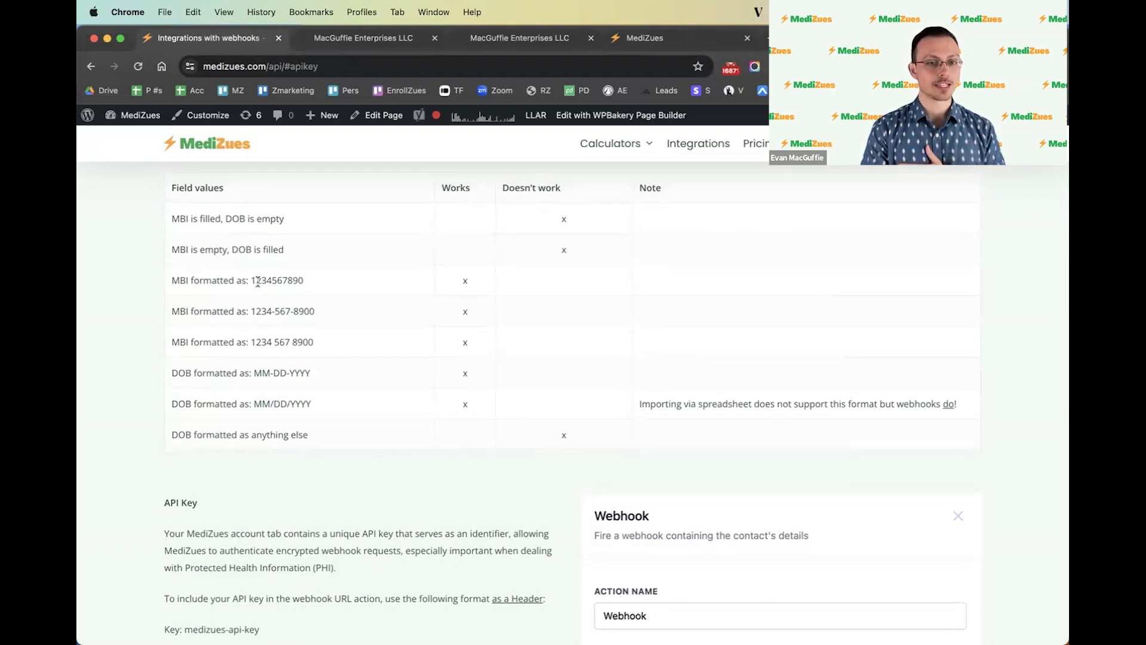
left_click_drag(256, 280, 301, 341)
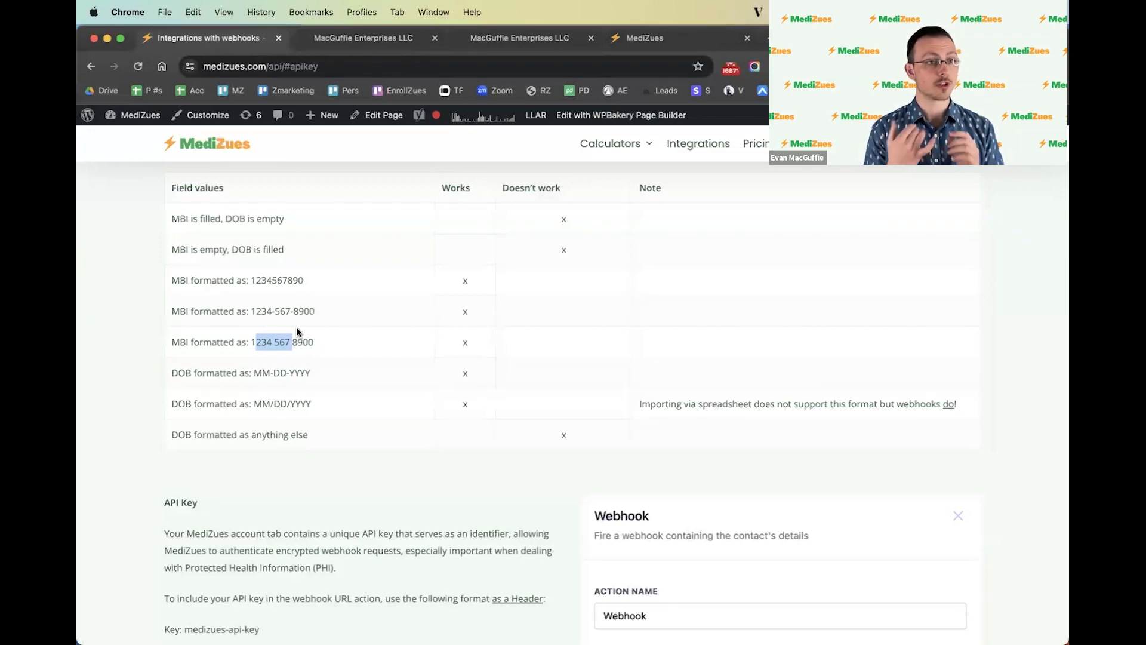
left_click_drag(256, 280, 293, 342)
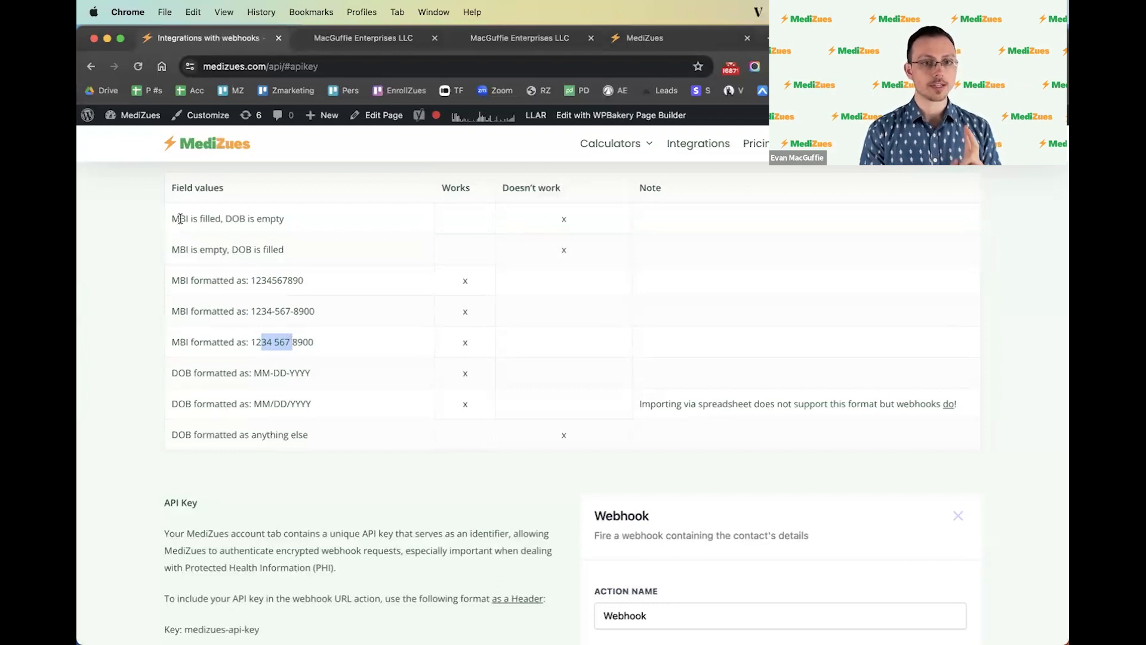
left_click_drag(179, 218, 208, 219)
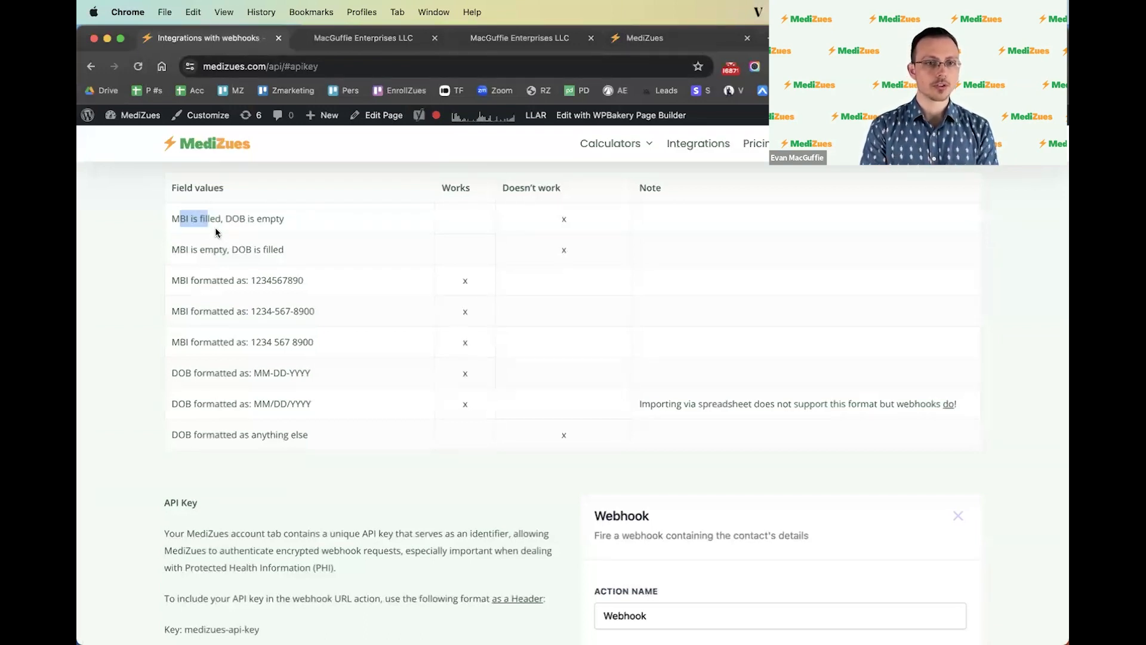
left_click(182, 216)
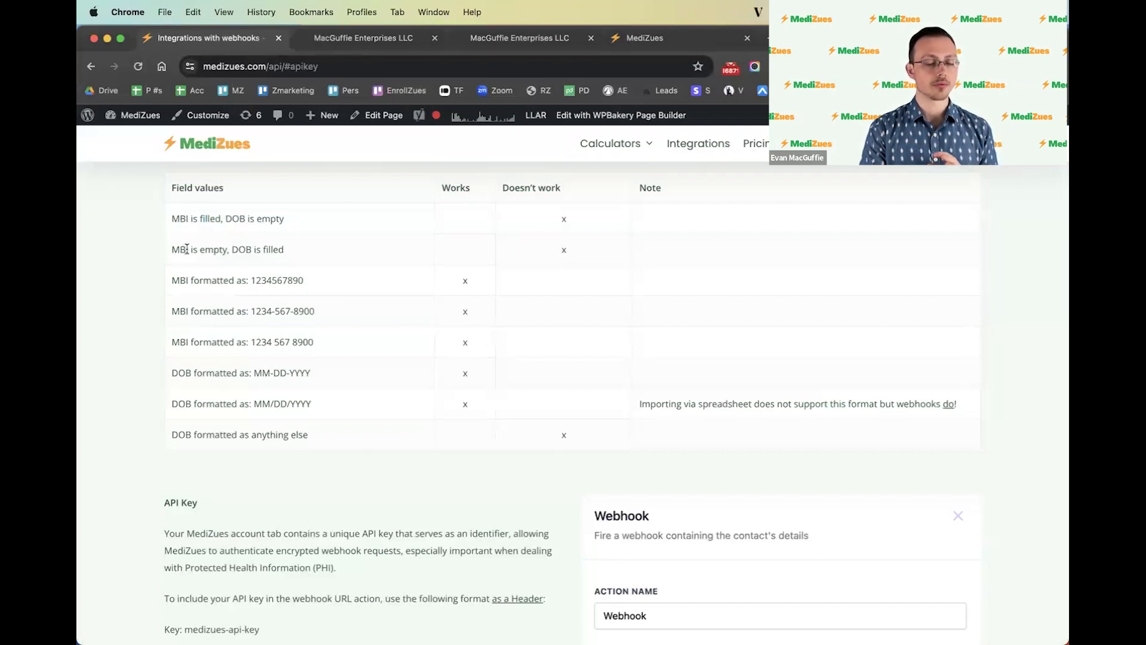
- Check how the MBI and DOB custom fields are filled in on the first contact's GoHighLevel record
left_click(368, 39)
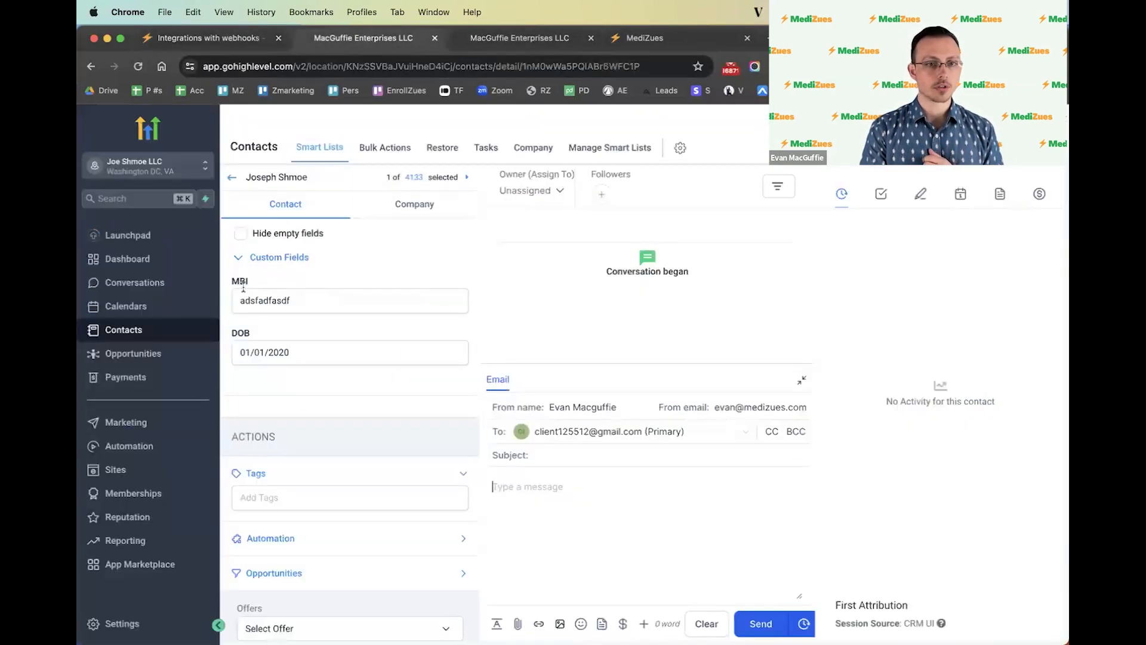
left_click(252, 352)
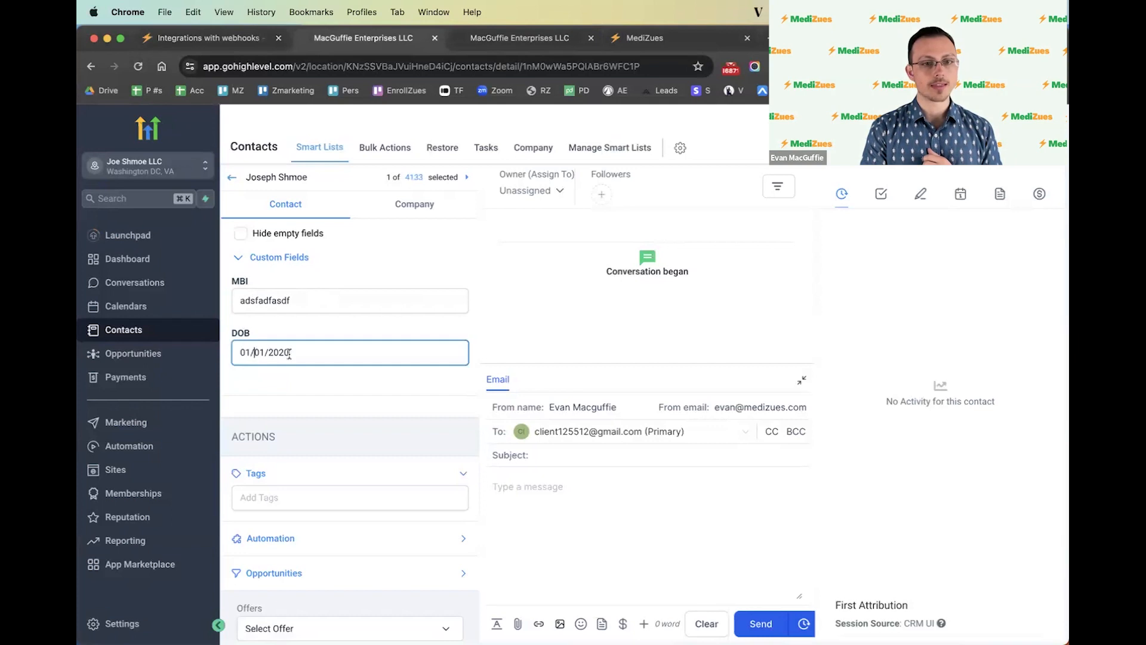
left_click(275, 300)
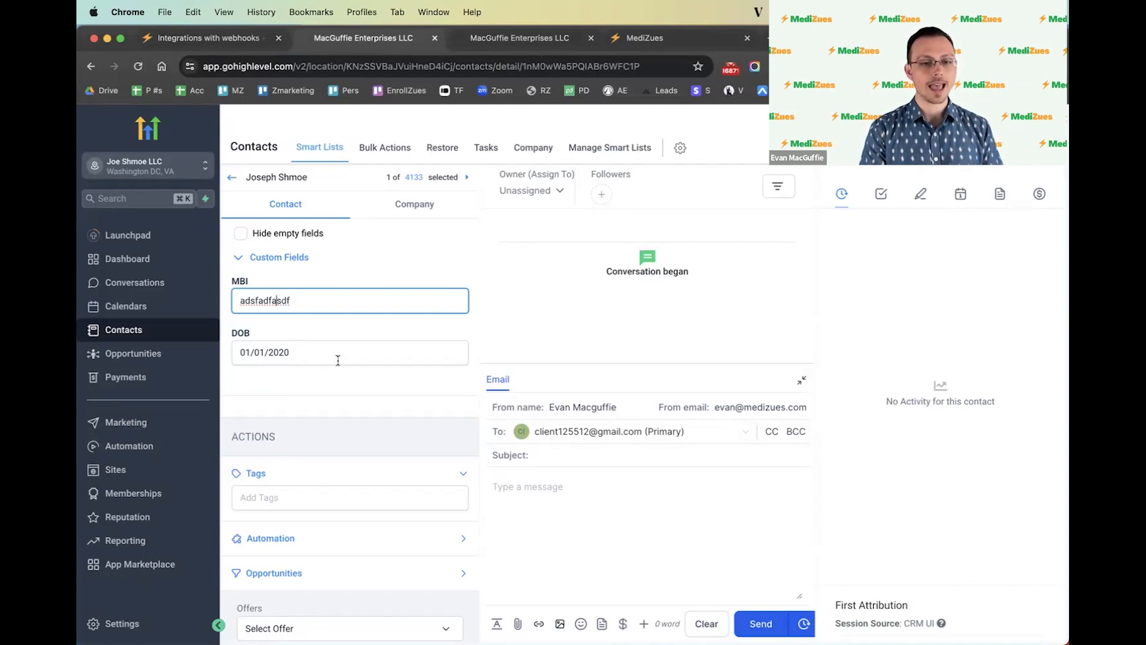
scroll(362, 431, "down", 5)
scroll(362, 431, "up", 5)
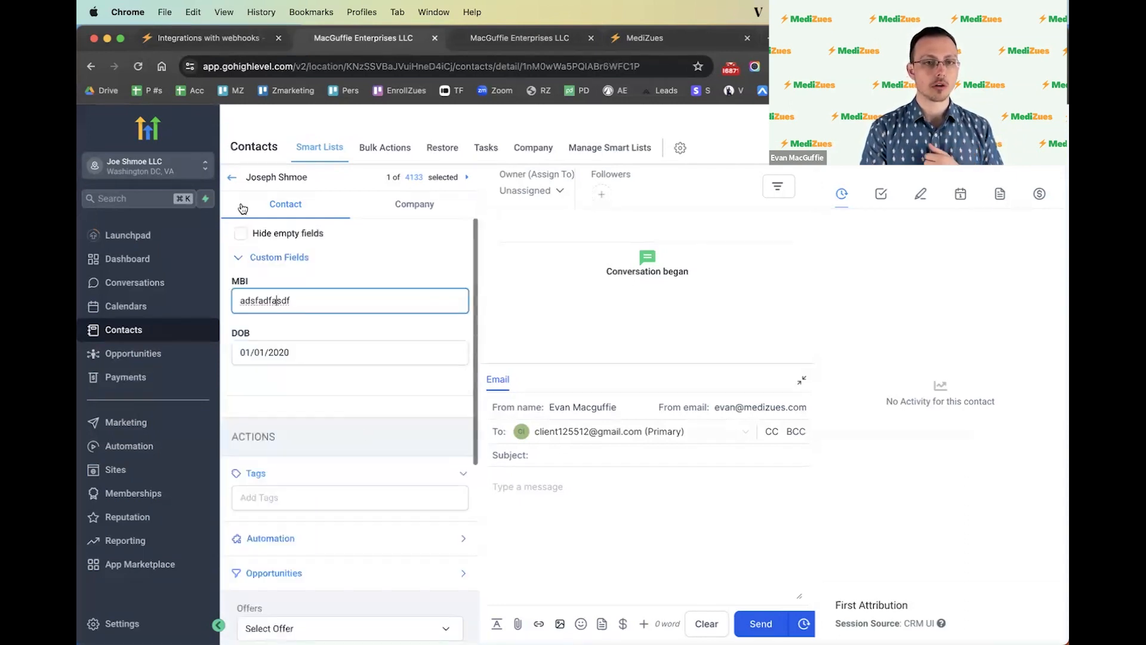
- Return to the contacts list and select all 20 contacts on the page
left_click(231, 178)
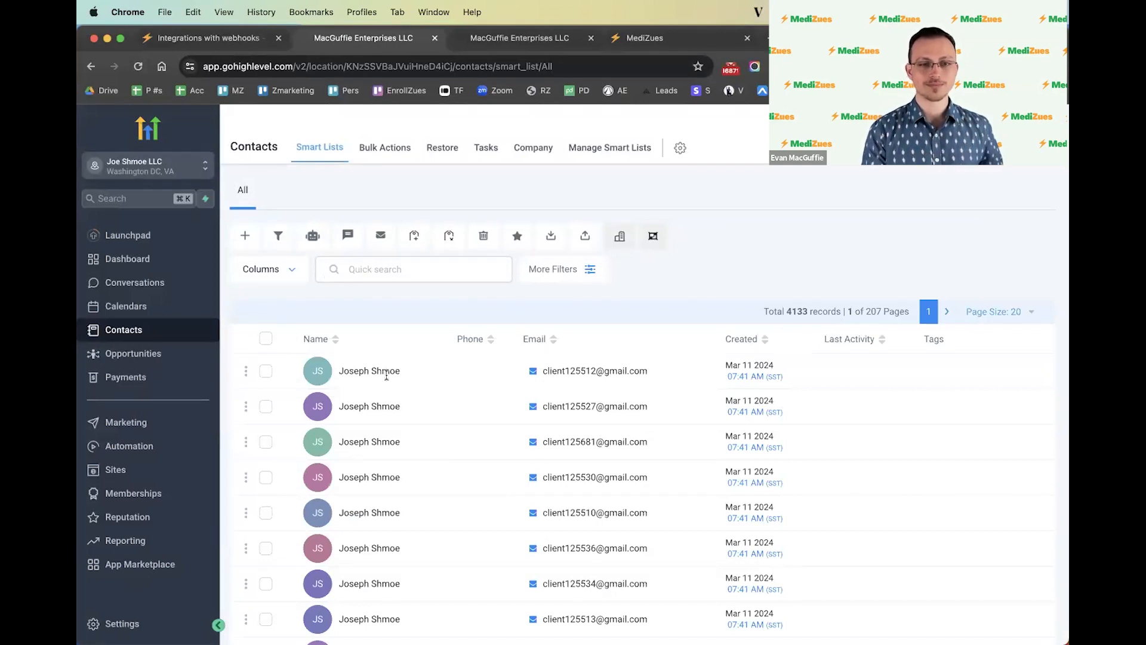
left_click(266, 371)
left_click(265, 406)
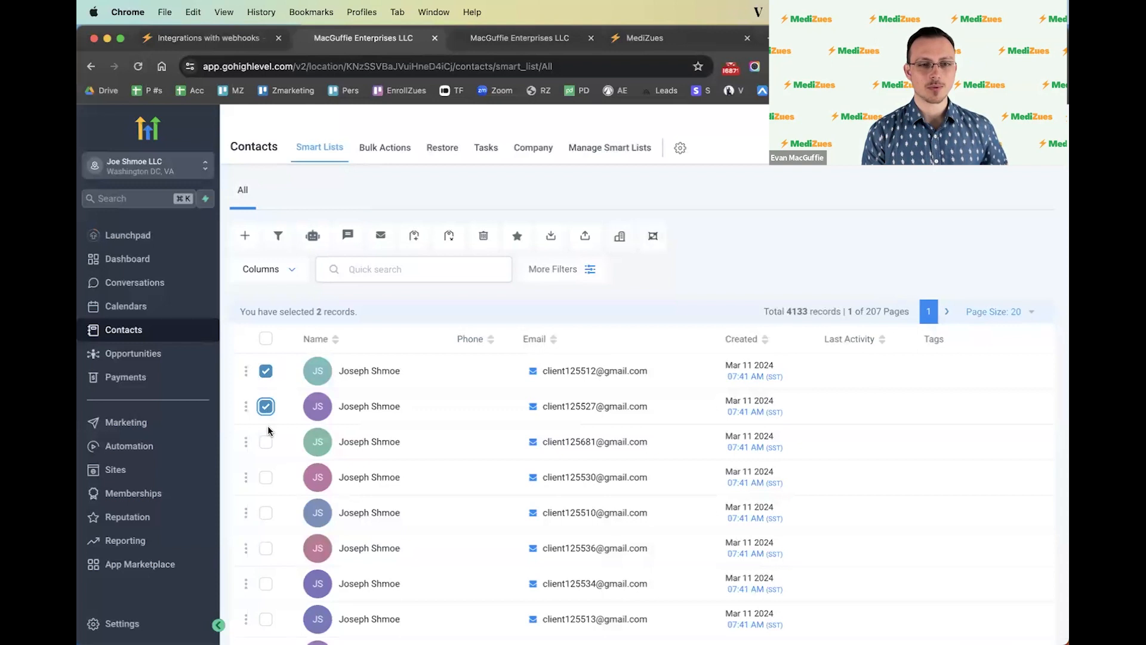
left_click(265, 441)
left_click(266, 339)
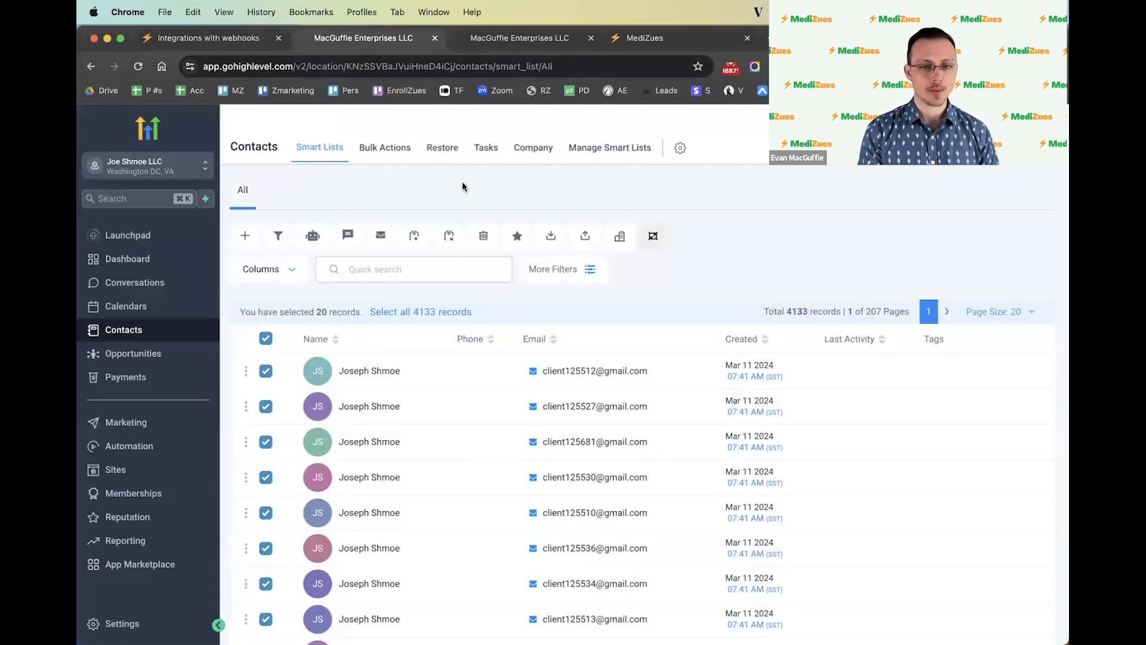
- Start adding the selected contacts to a workflow and choose "Workflow - To MediZues folder: 1 Folder"
left_click(311, 241)
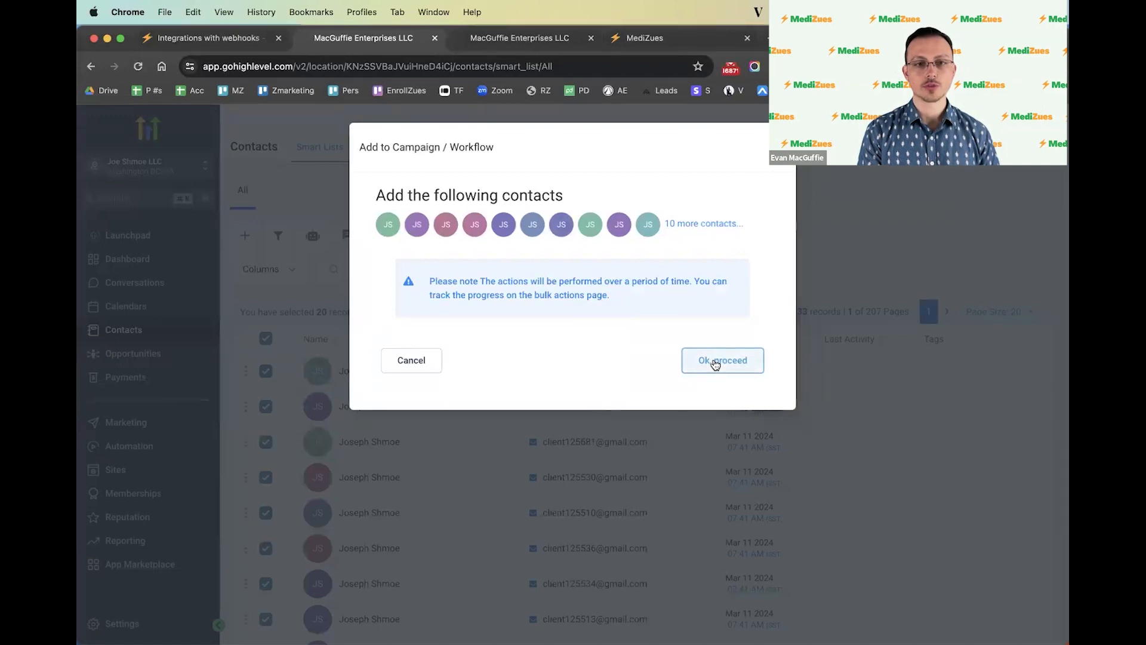
left_click(715, 362)
left_click(467, 287)
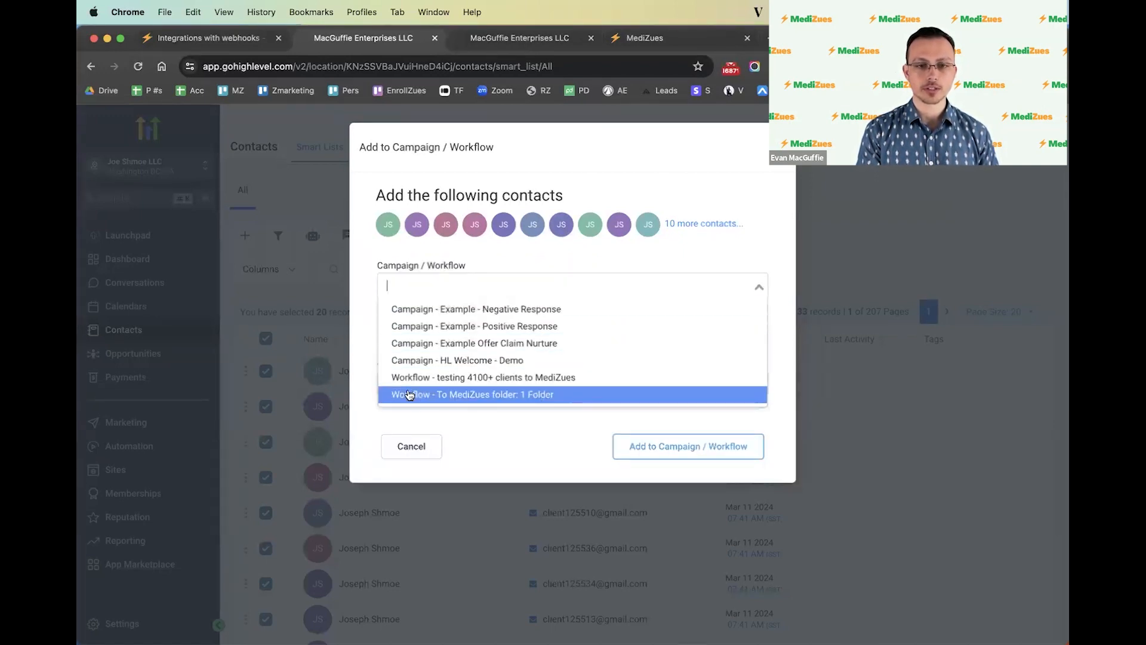
left_click(466, 394)
- Describe the bulk action as "send to MediZues 3.14.24" and submit the contacts to the workflow all at once
left_click(466, 389)
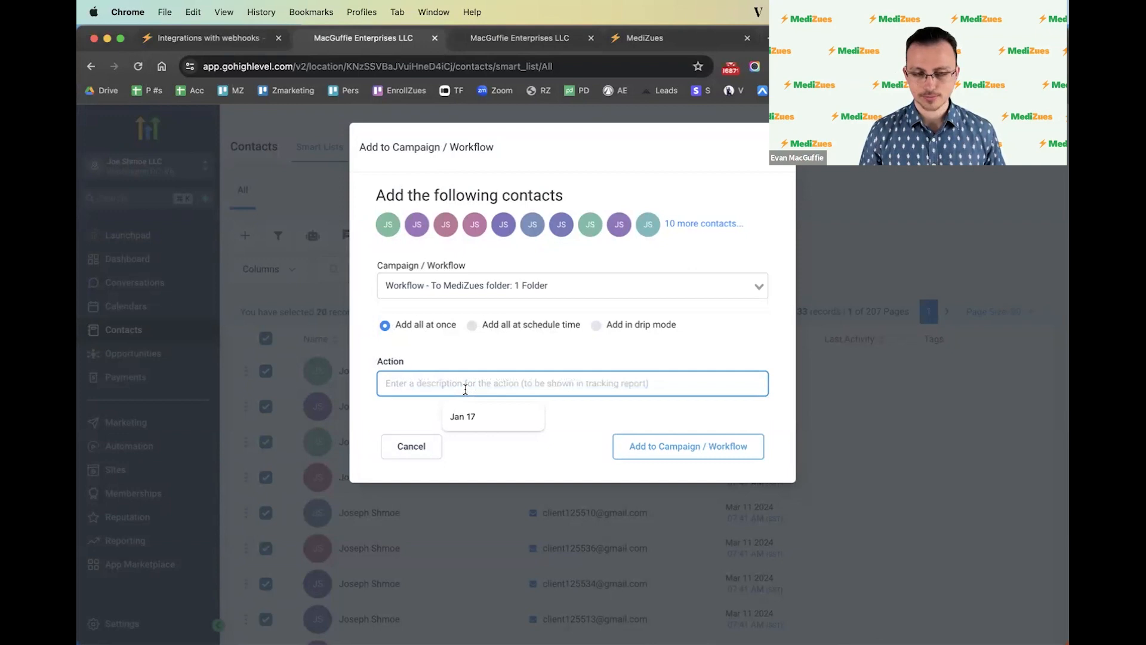
type("send")
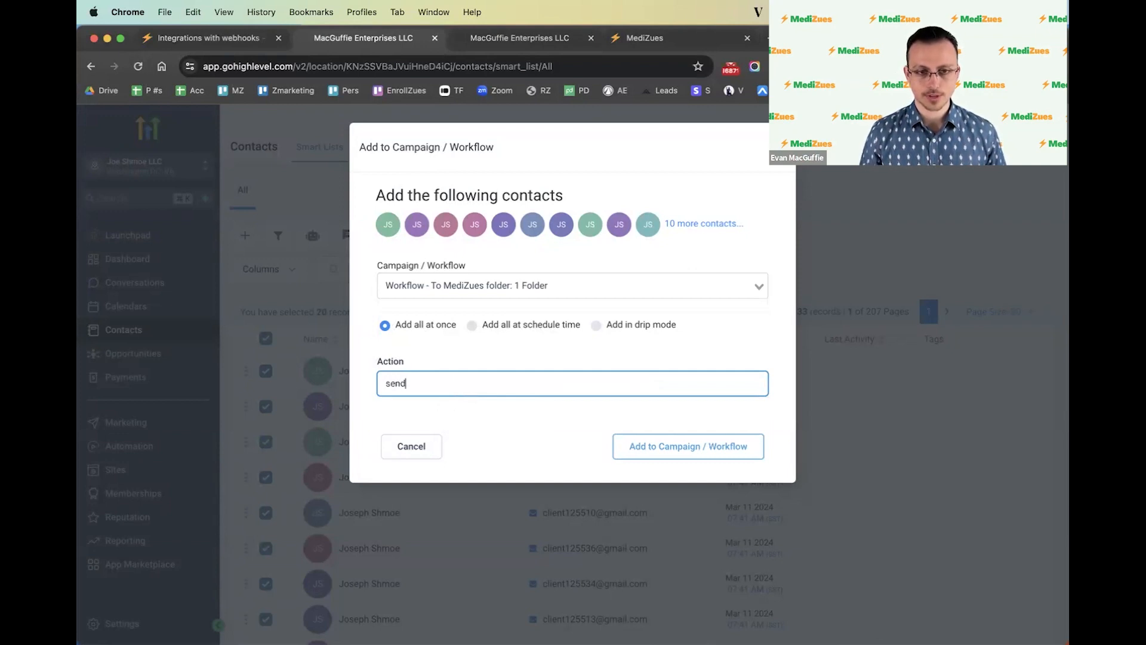
type(" to MediZues ")
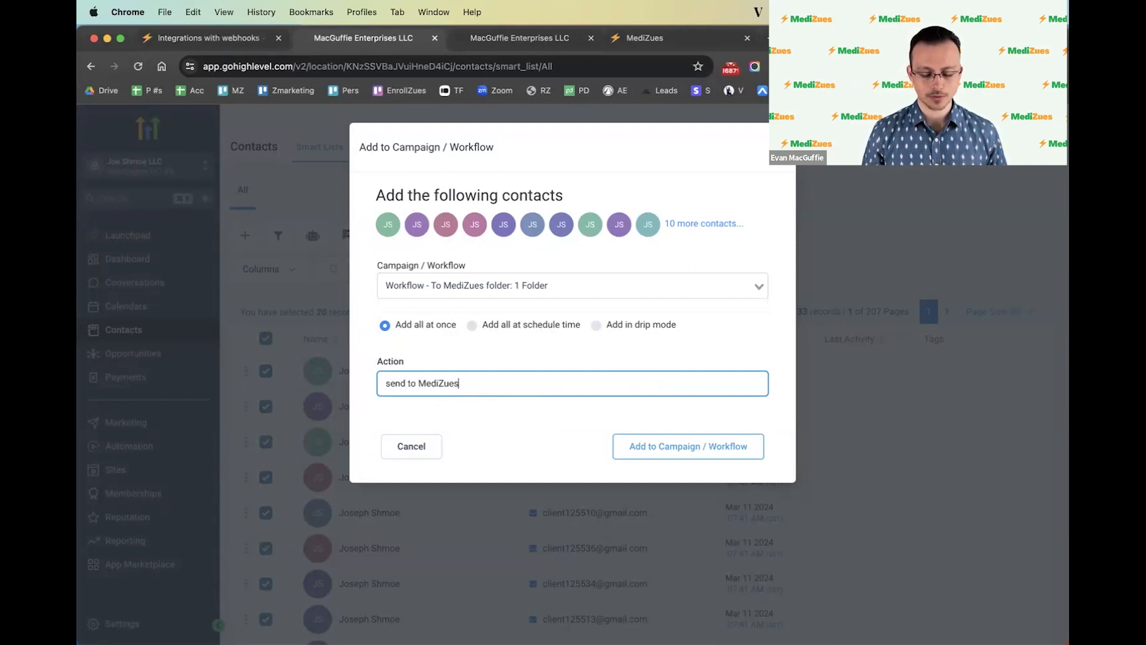
type("3.14")
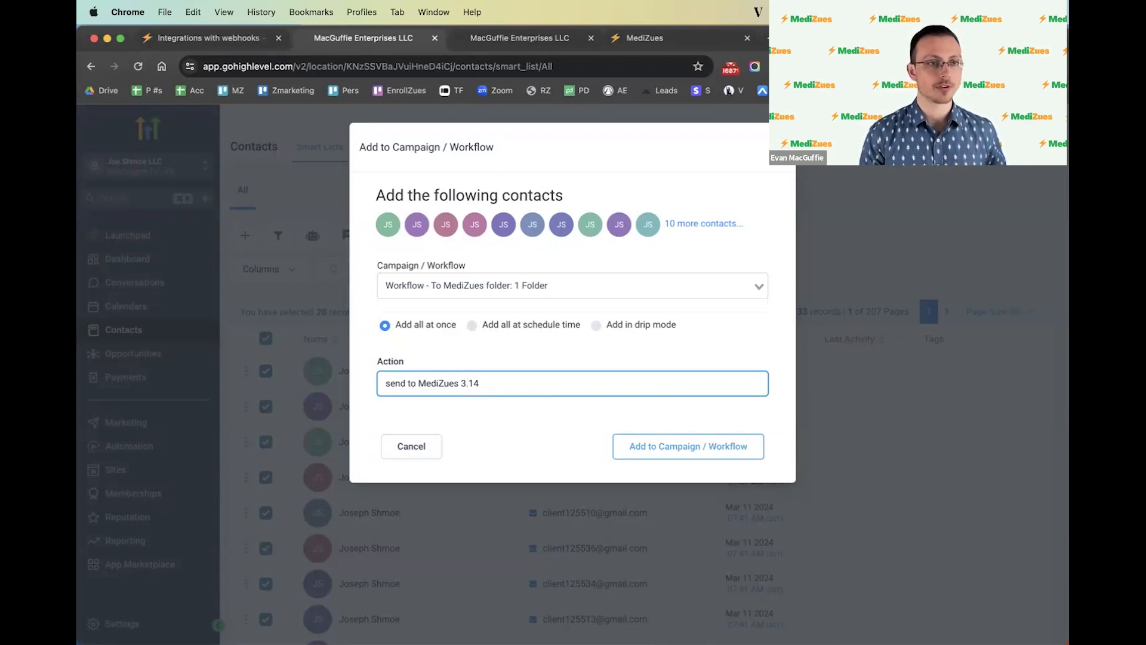
type(".24")
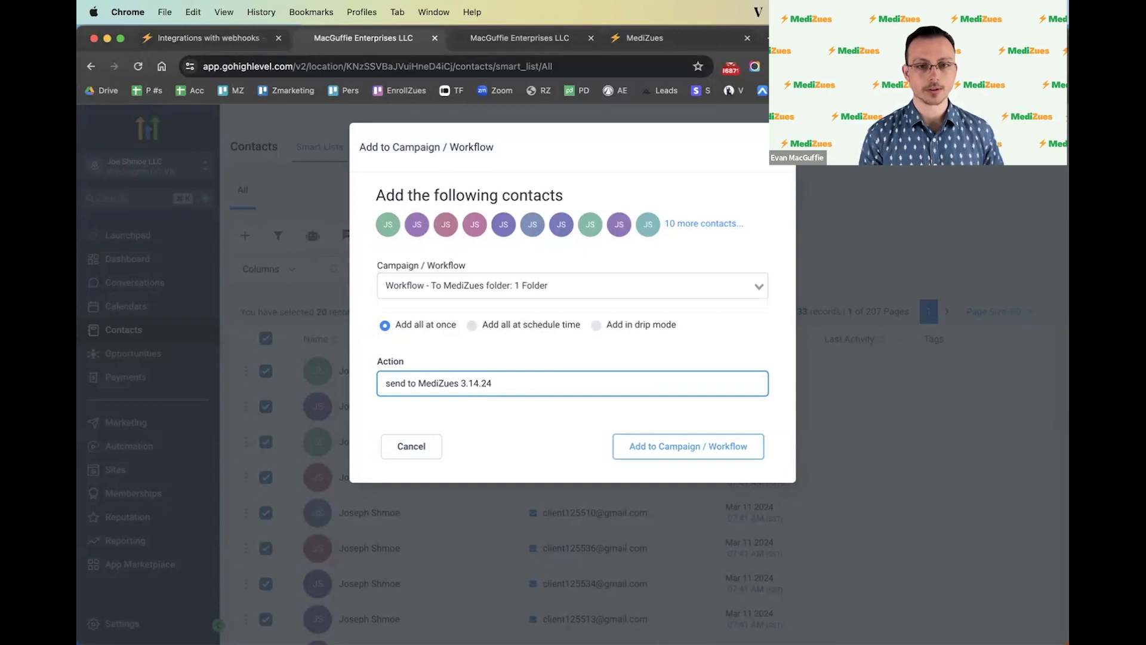
left_click(673, 445)
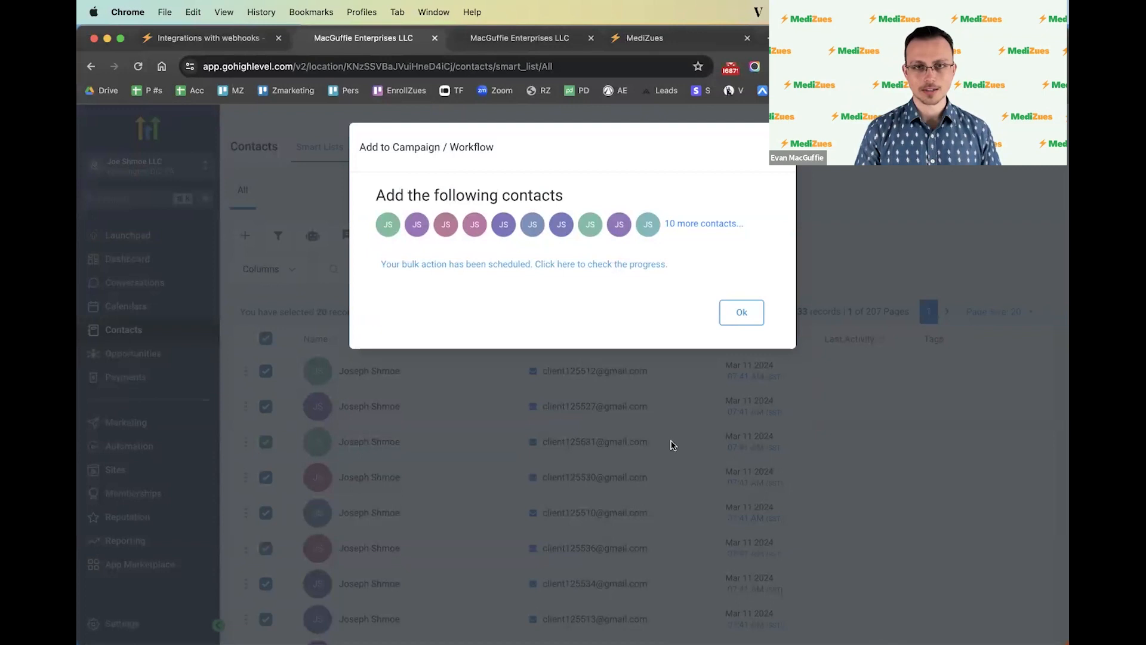
- Switch to the MediZues dashboard and show its folders to check the records received in "1 folder"
left_click(693, 39)
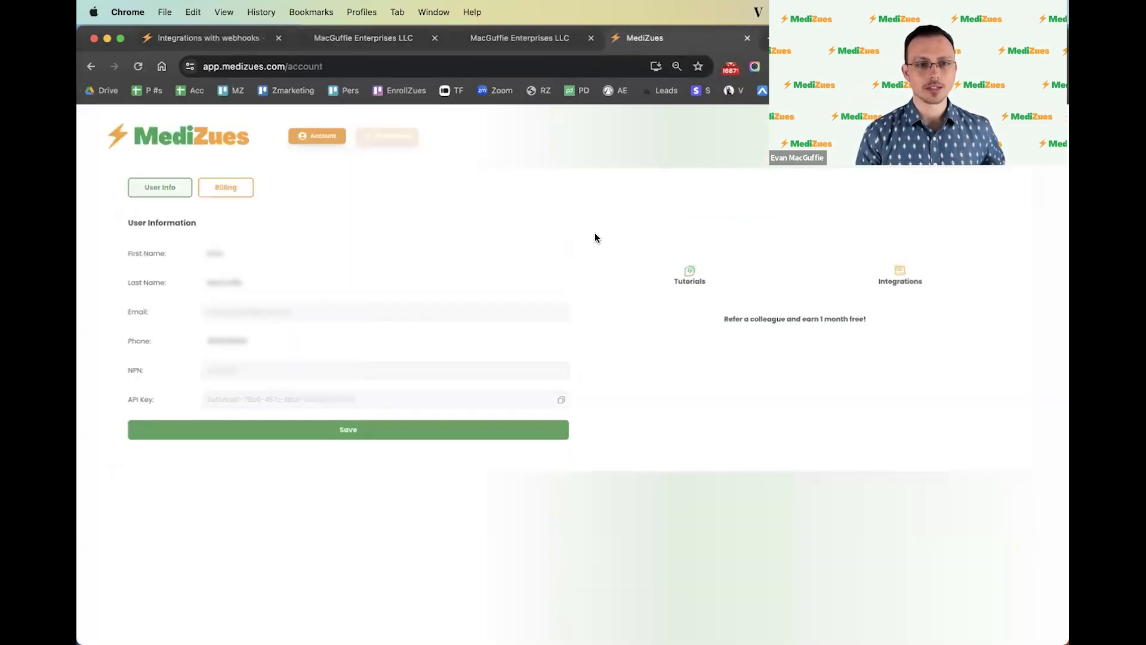
left_click(377, 138)
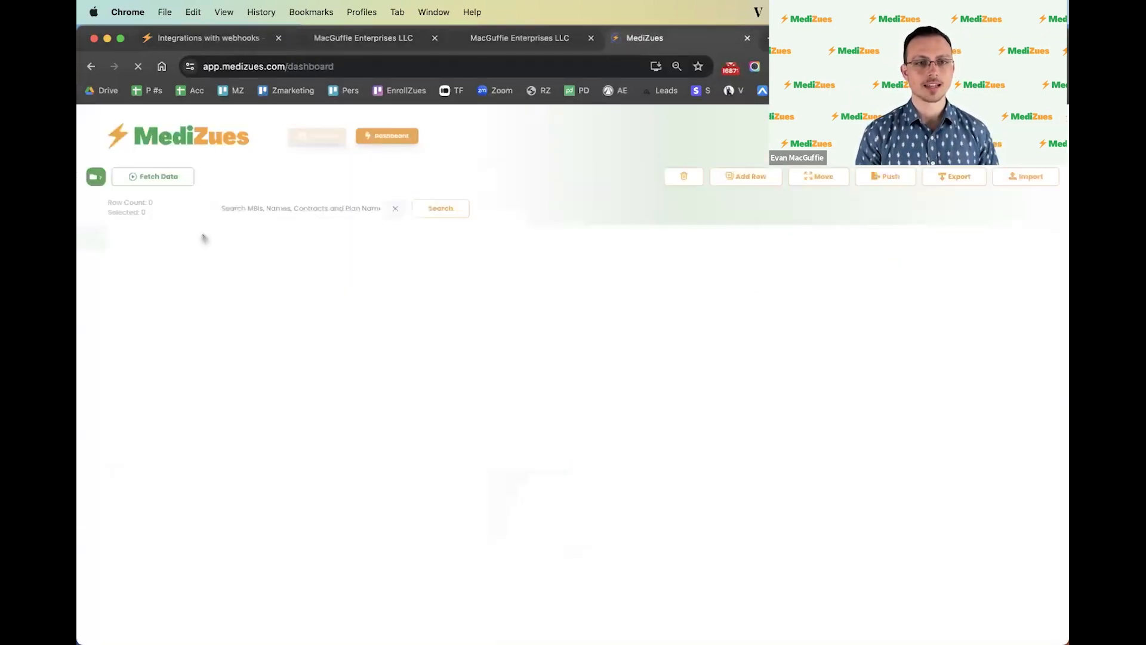
left_click(96, 177)
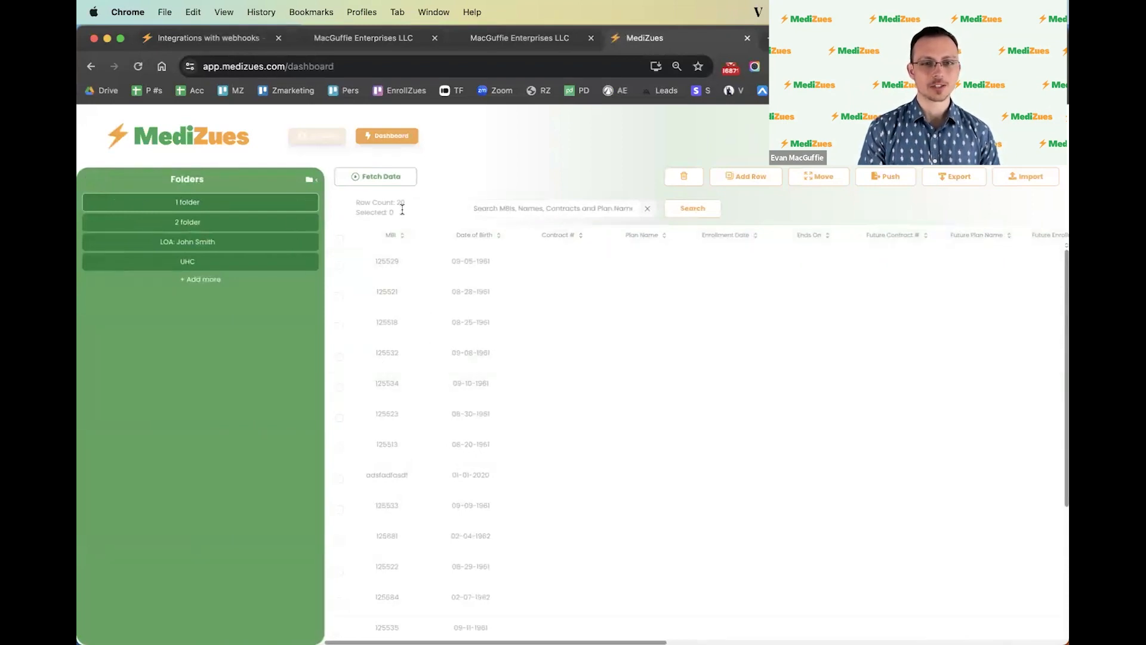
mouse_move(202, 208)
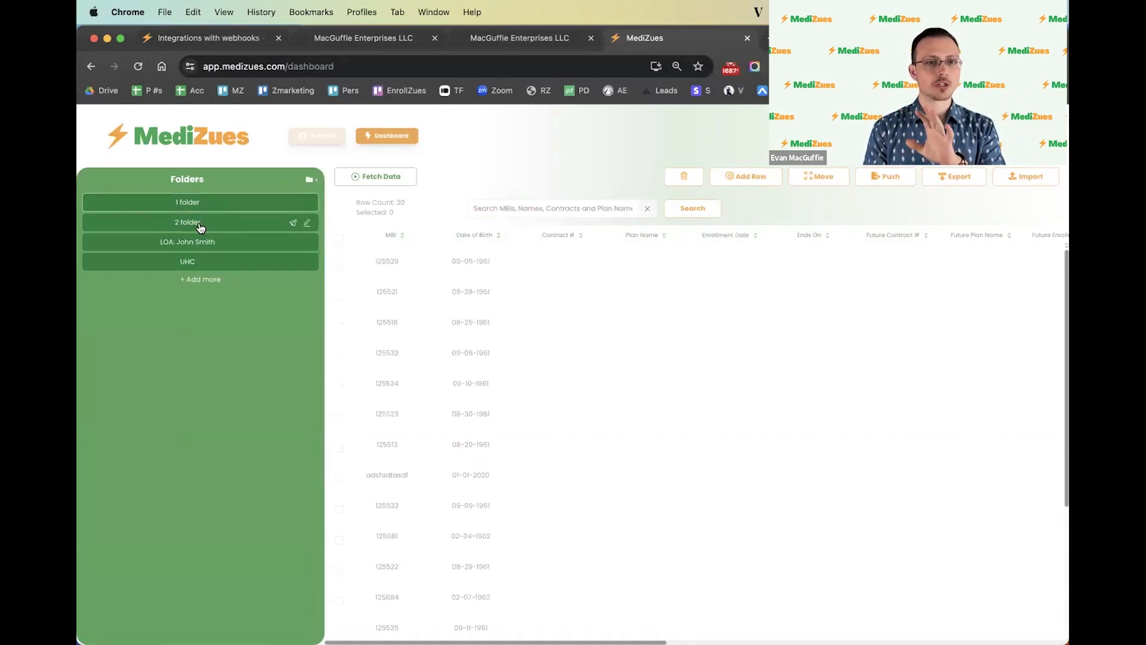
- Compare the contents of "2 folder" and "1 folder", ending on "1 folder"
left_click(194, 222)
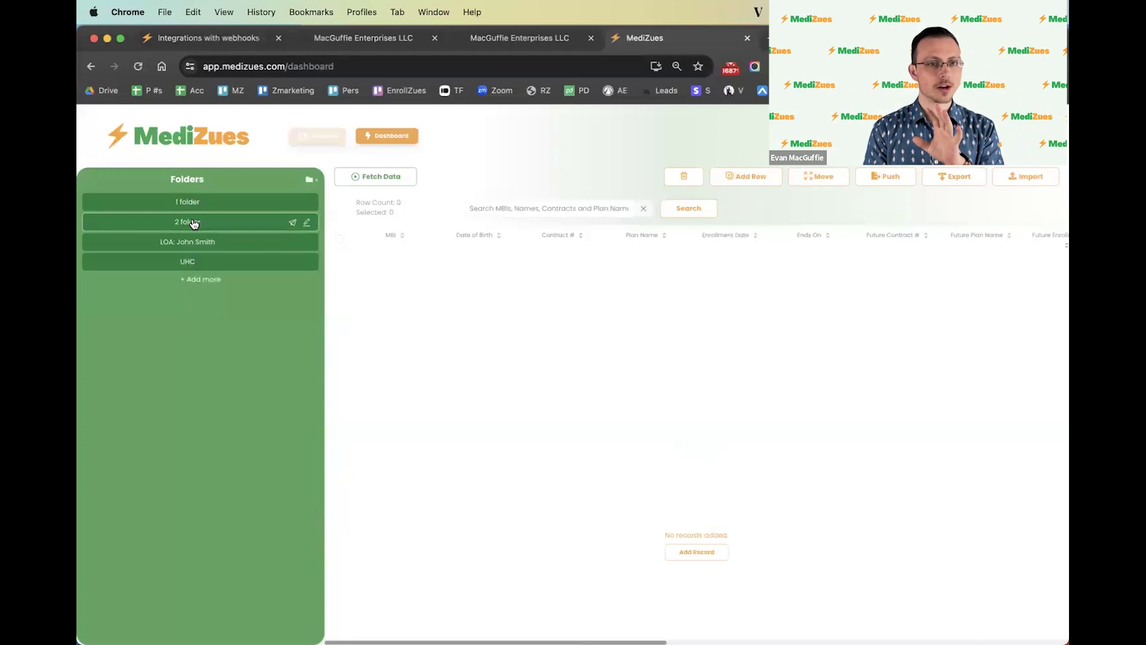
left_click(192, 201)
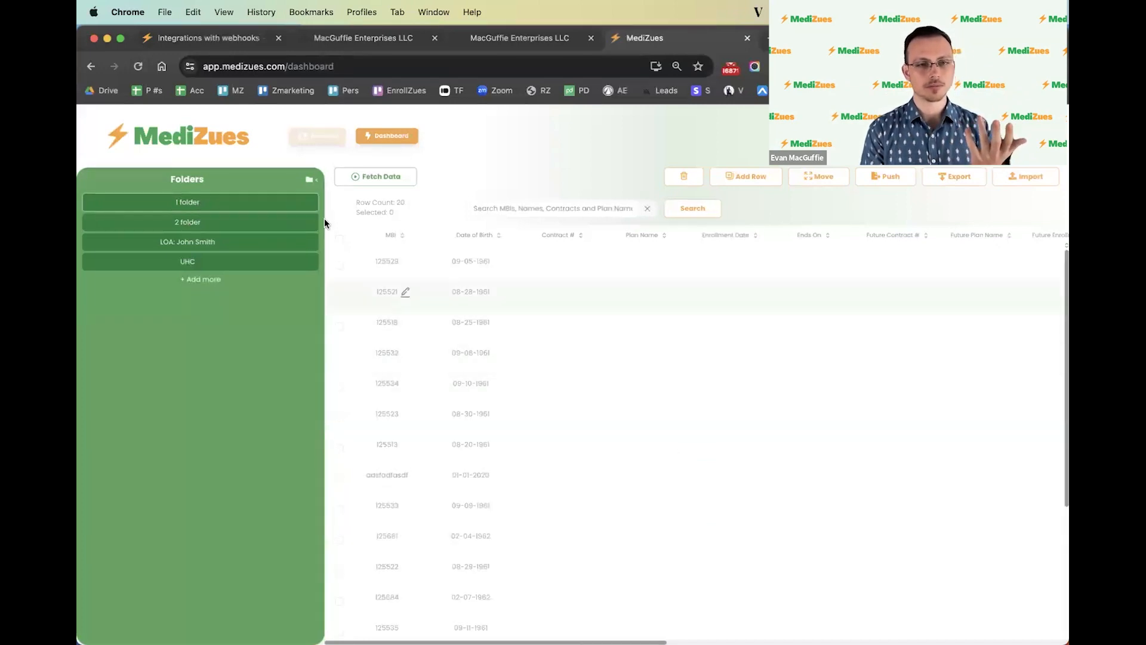
left_click(192, 222)
left_click(194, 203)
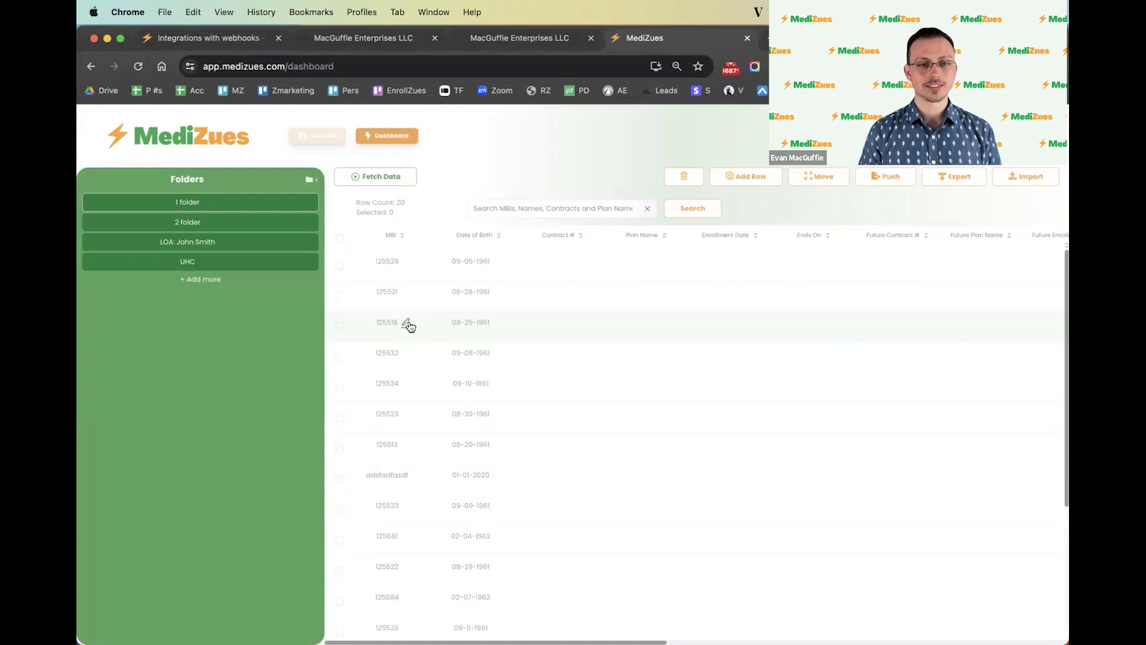
- Hide the folder list, bring up the Fetch Data consent confirmation for all records in "1 folder", and dismiss it and clear the selection
left_click(311, 179)
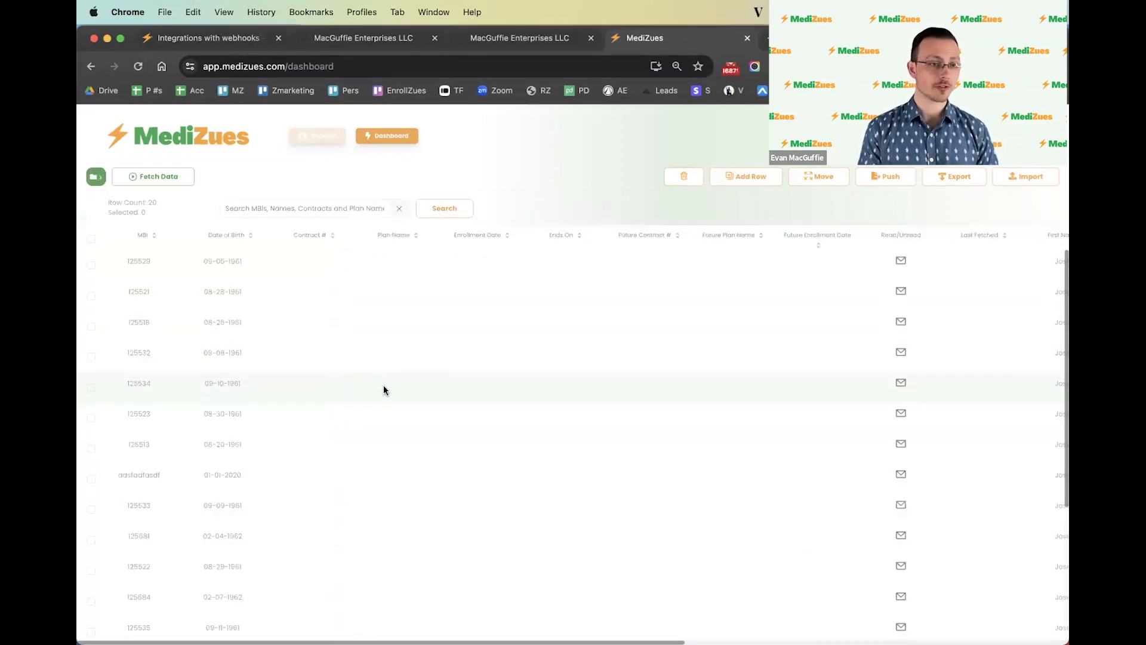
left_click(91, 242)
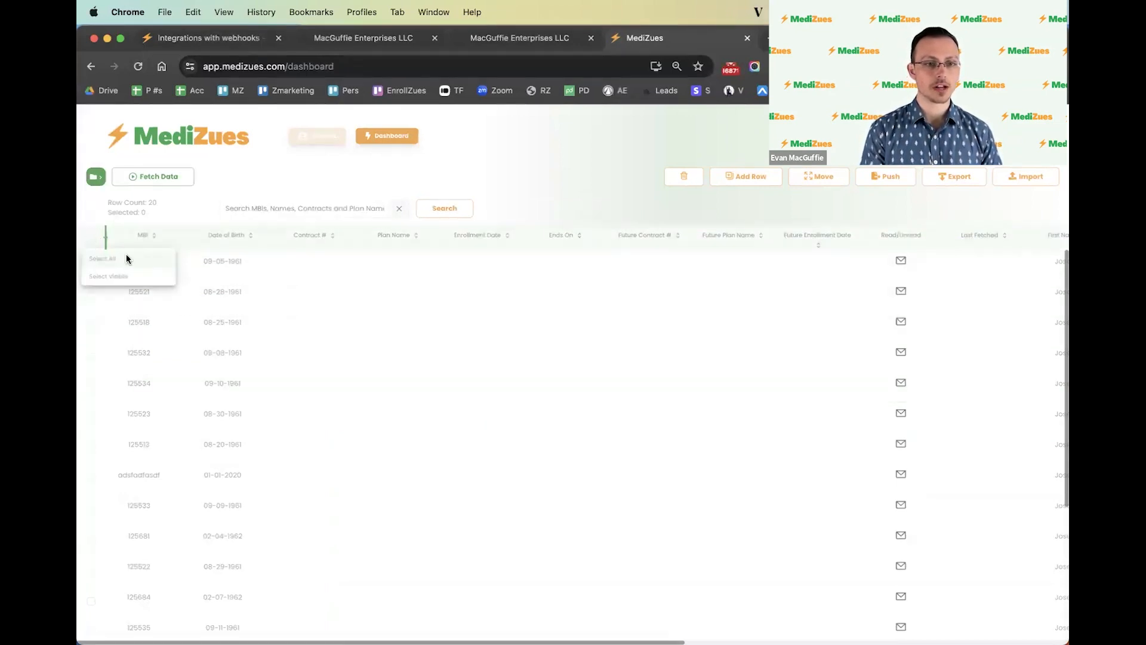
left_click(127, 253)
left_click(144, 178)
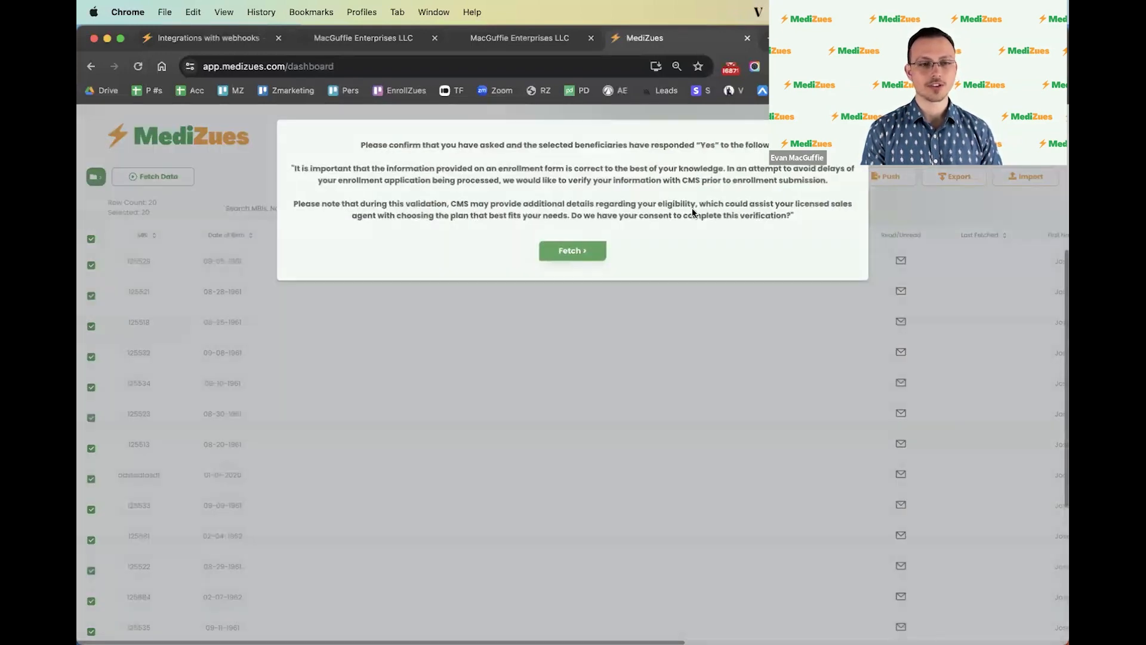
left_click(149, 276)
left_click(93, 241)
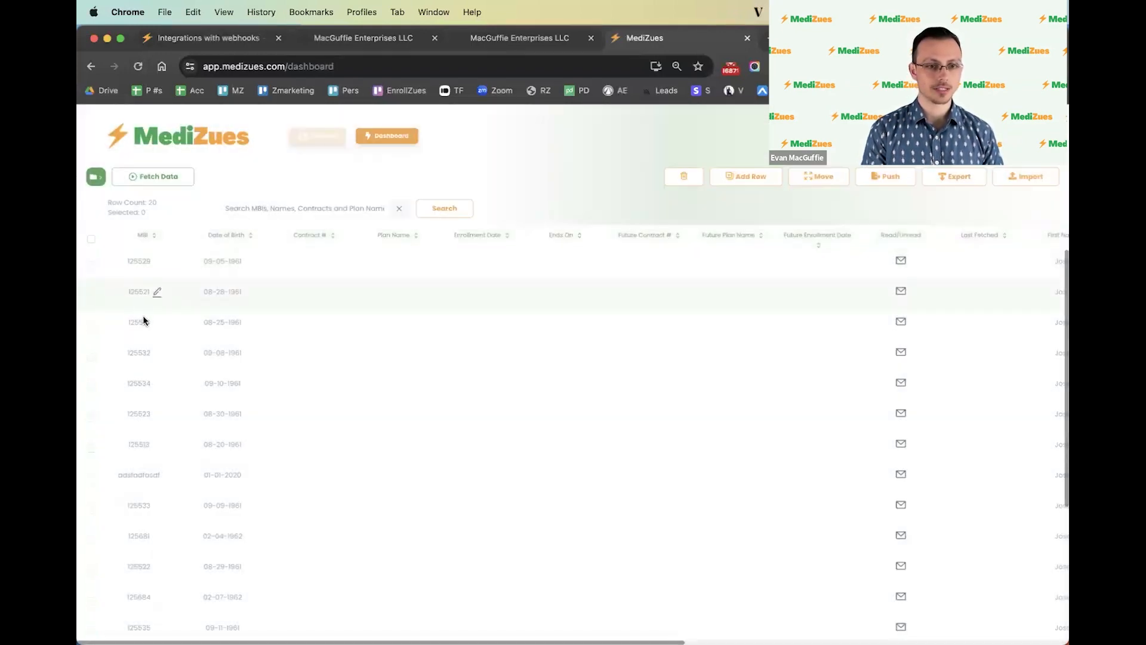